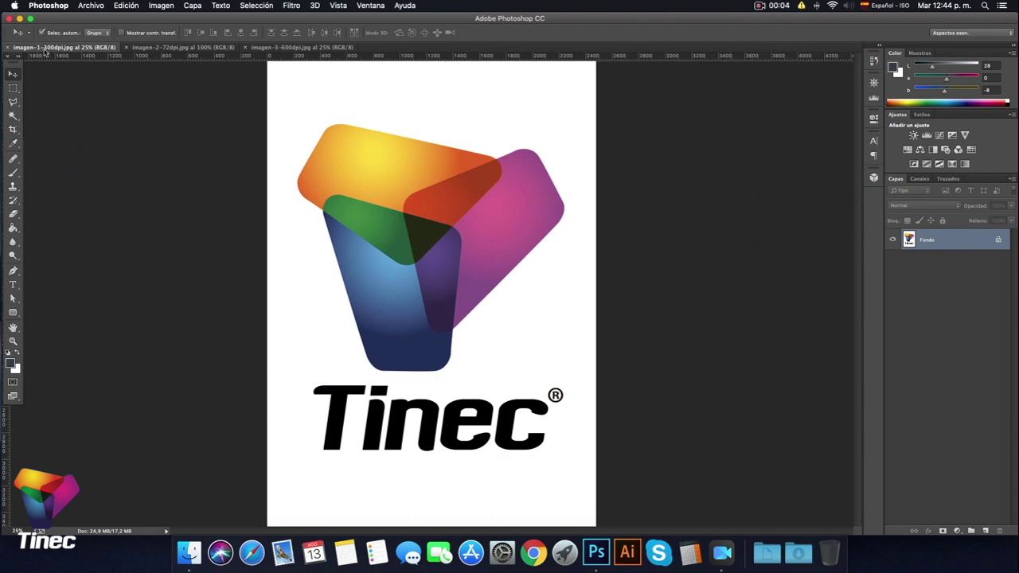
Look at imagen-2-72dpi.jpg and imagen-3-600dpi.jpg in turn, and return to imagen-1-300dpi.jpg
click(182, 53)
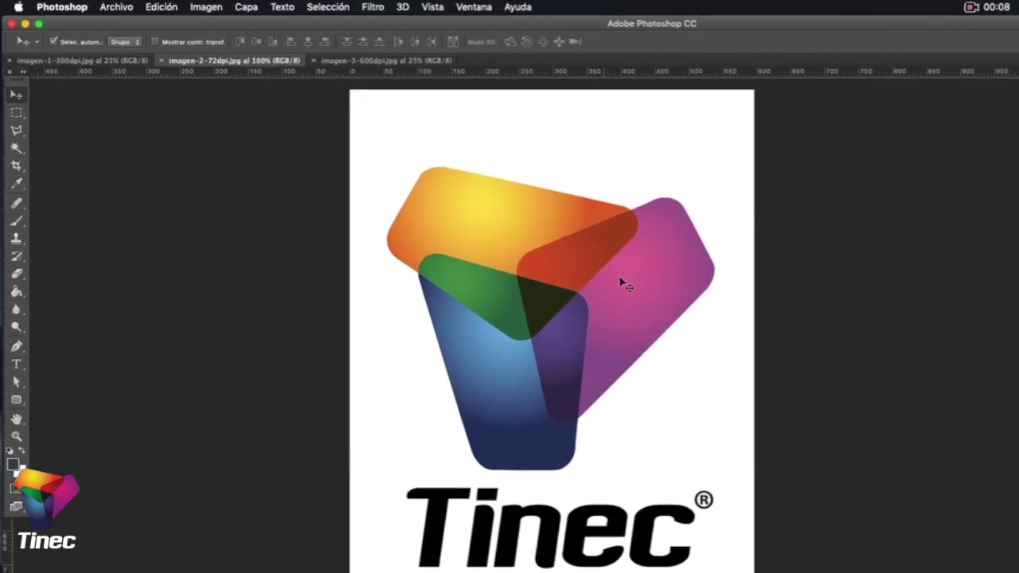
click(406, 64)
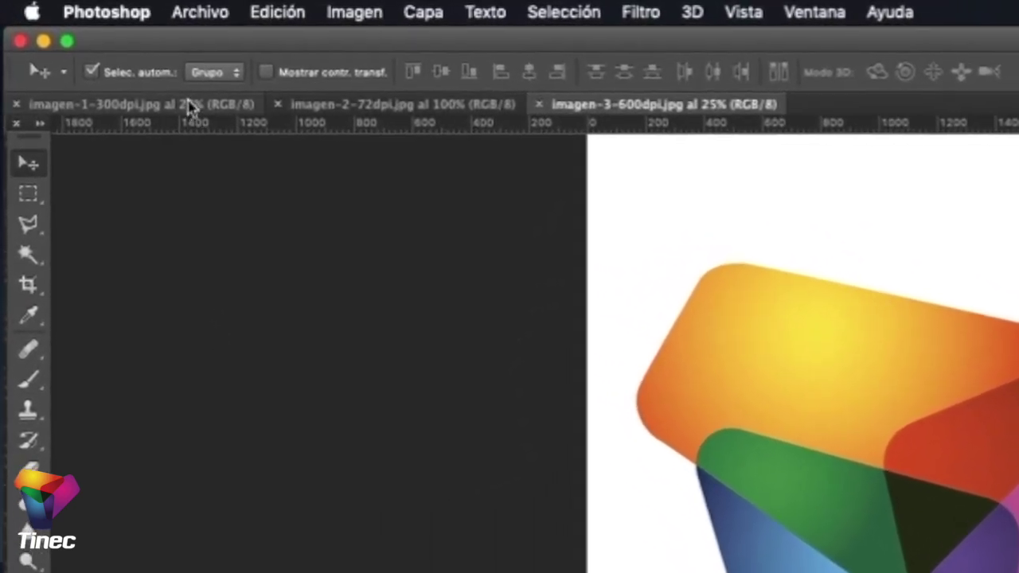
click(205, 111)
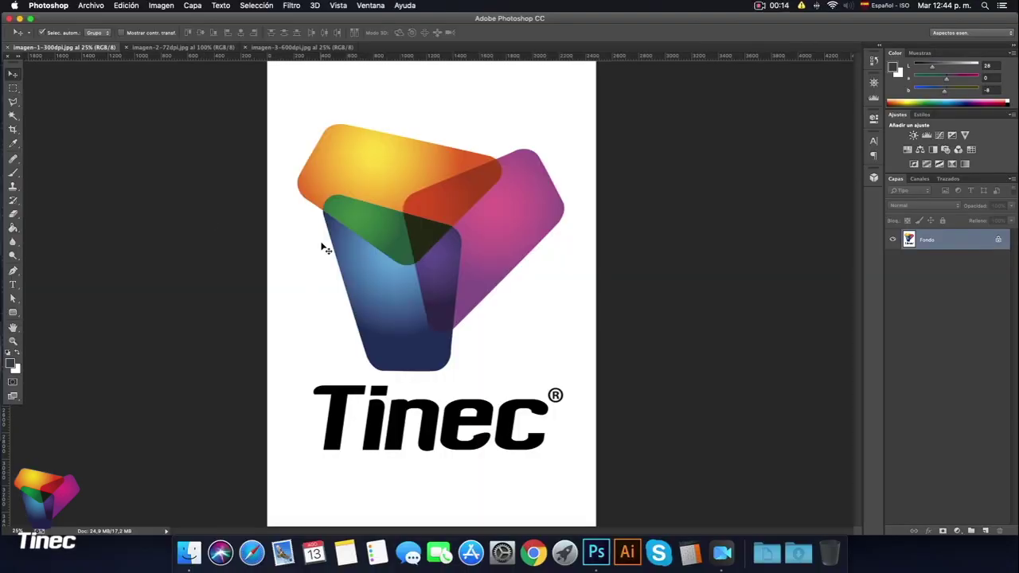
Magnify imagen-1-300dpi.jpg to 600% and examine the edge between the blue and purple shapes for pixelation
key(super+plus)
key(super+plus)
key(super+plus)
key(super+plus)
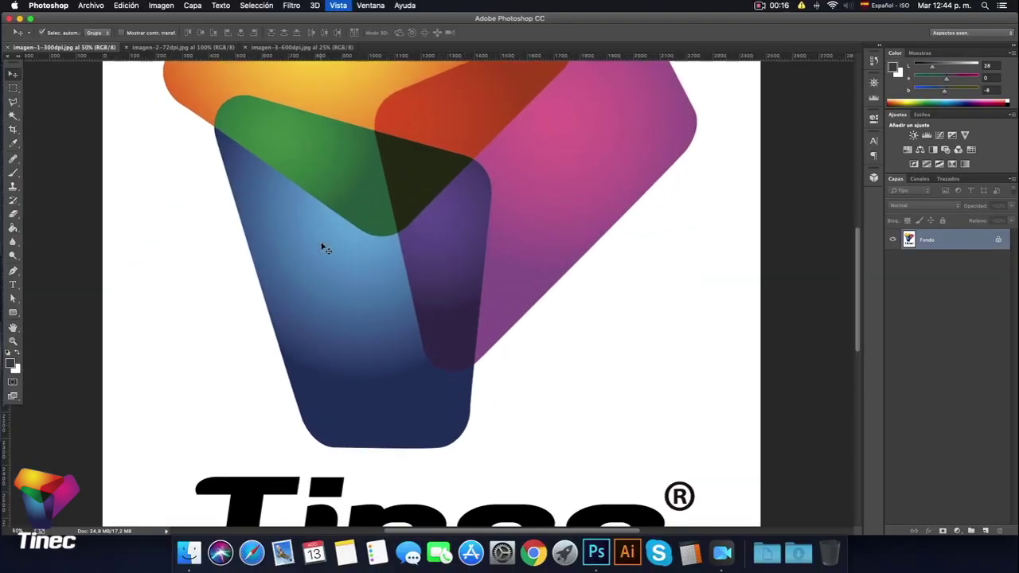
key(super+plus)
key(super+plus)
key(super+plus)
key(super+plus)
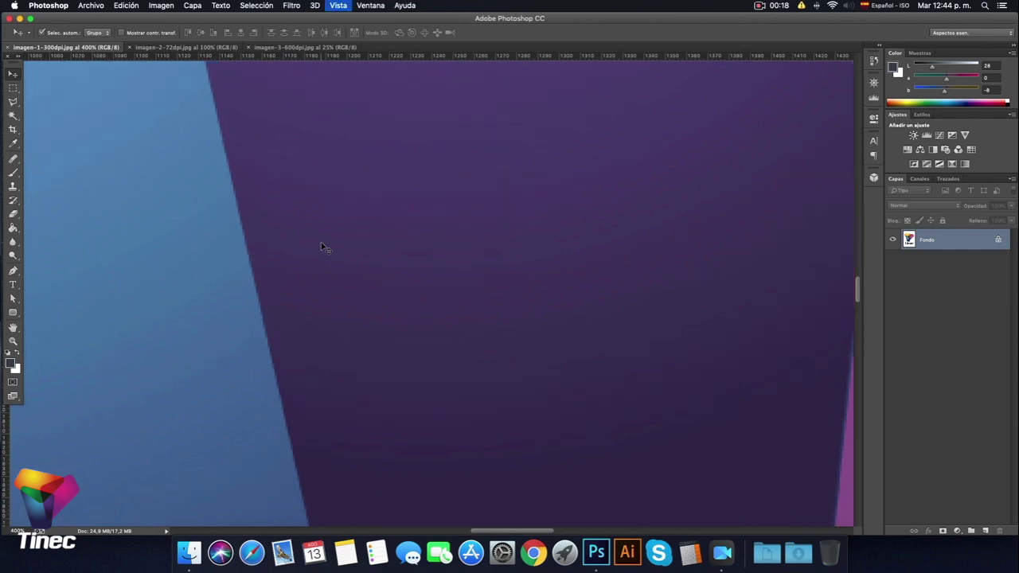
key(super+plus)
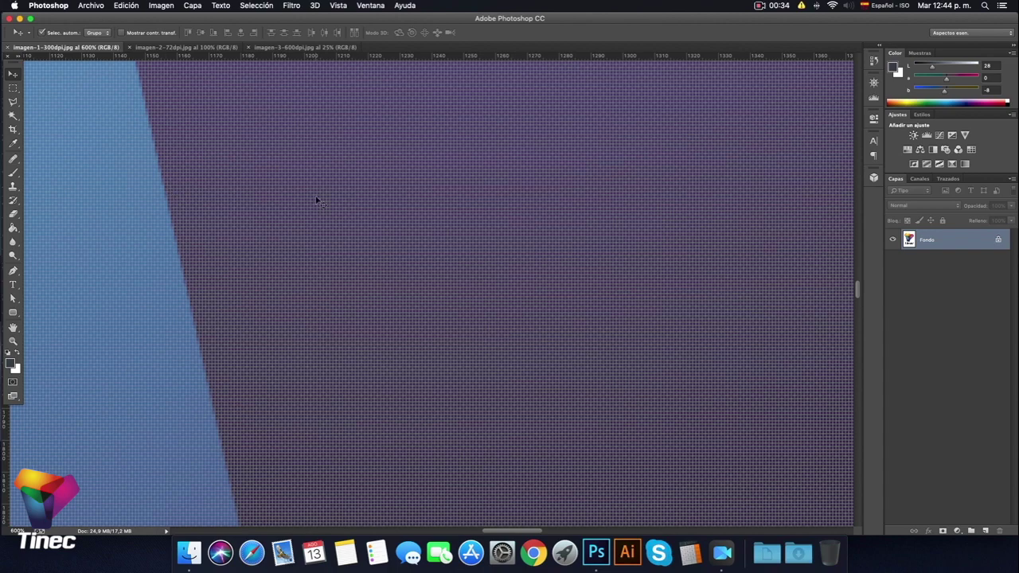
Zoom imagen-1-300dpi.jpg back out to 25% to view the whole logo
key(super+minus)
key(super+minus)
key(super+minus)
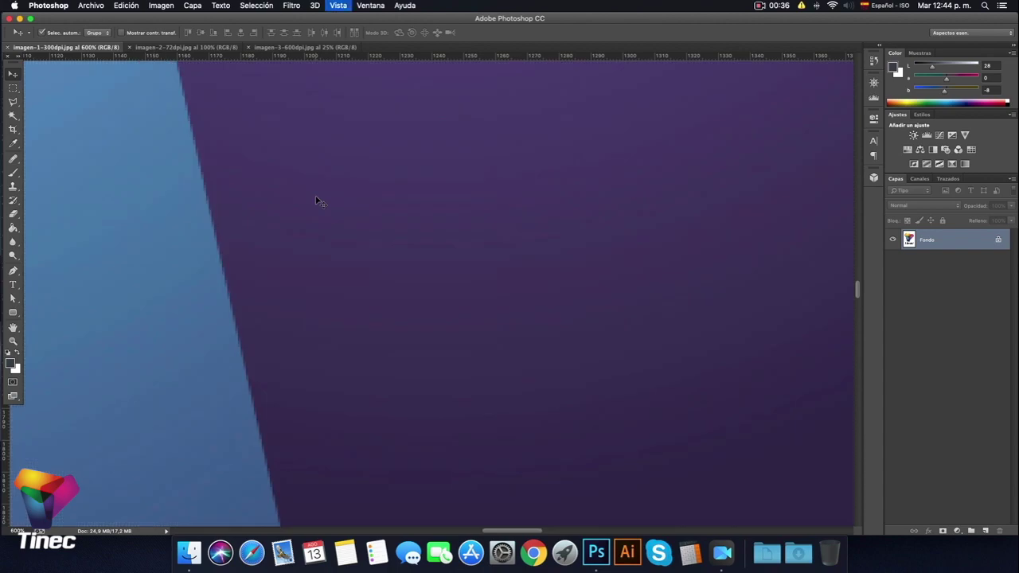
key(super+minus)
key(super+minus)
key(super+minus)
key(super+minus)
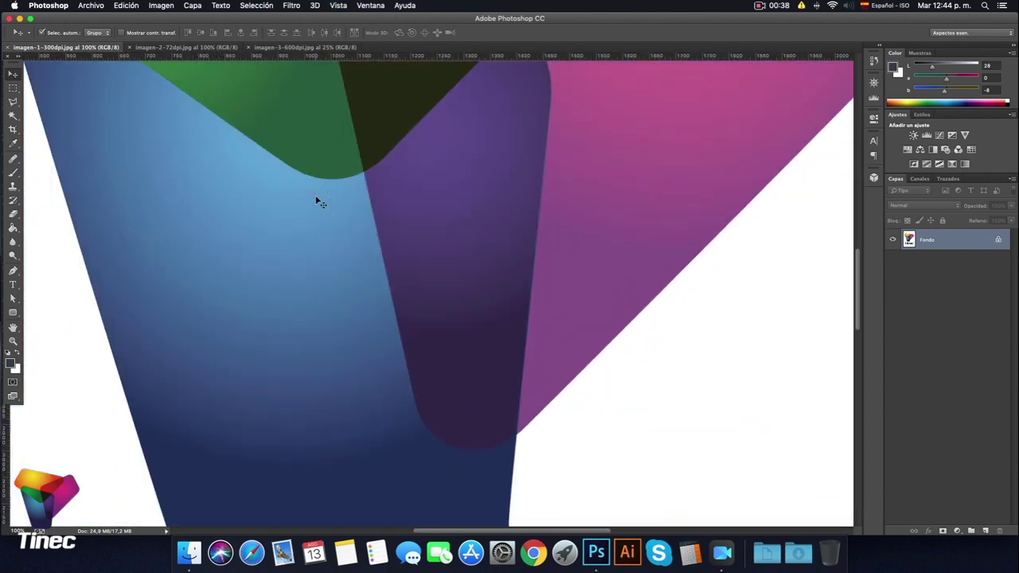
key(super+minus)
key(super+minus)
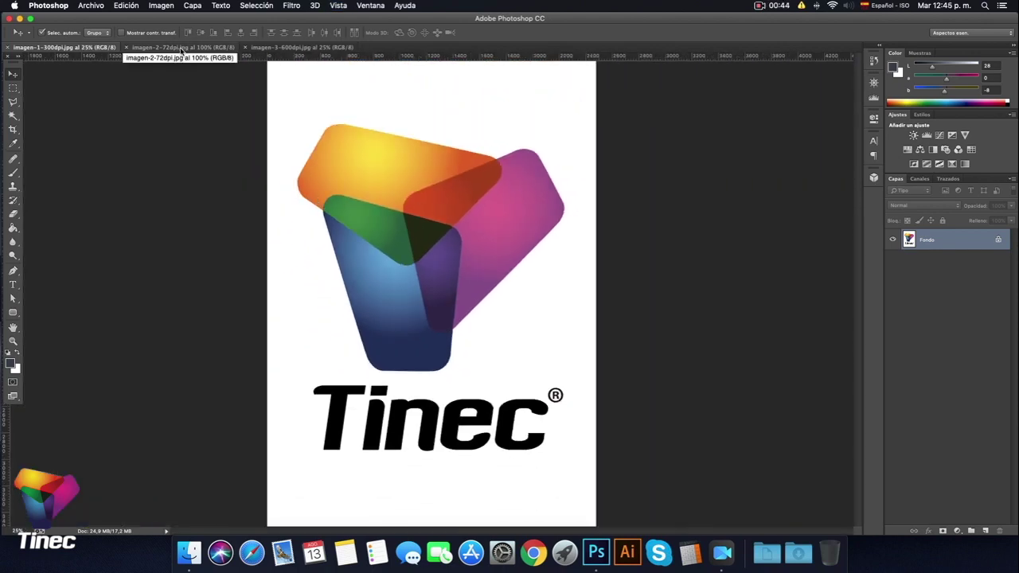
Switch to imagen-2-72dpi.jpg, magnify it to 600% and examine the pixels along the blue shape's outer edge
click(190, 49)
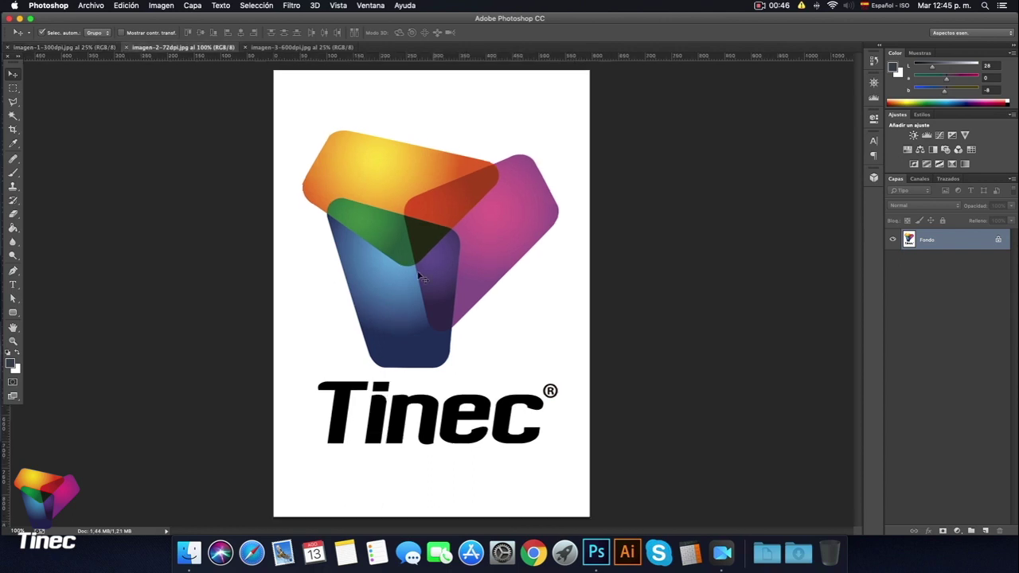
key(super+plus)
key(super+plus)
key(super+plus)
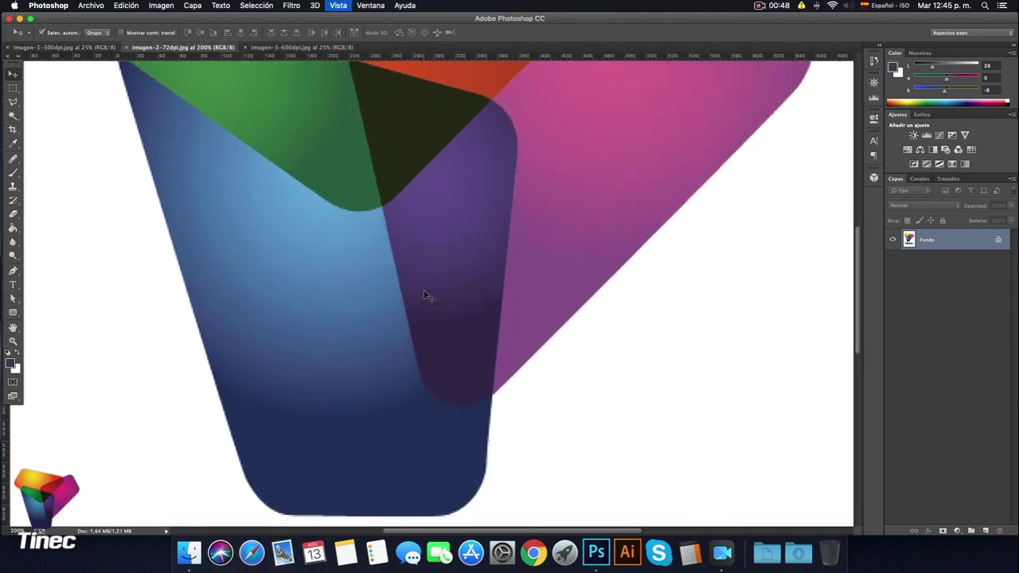
key(super+plus)
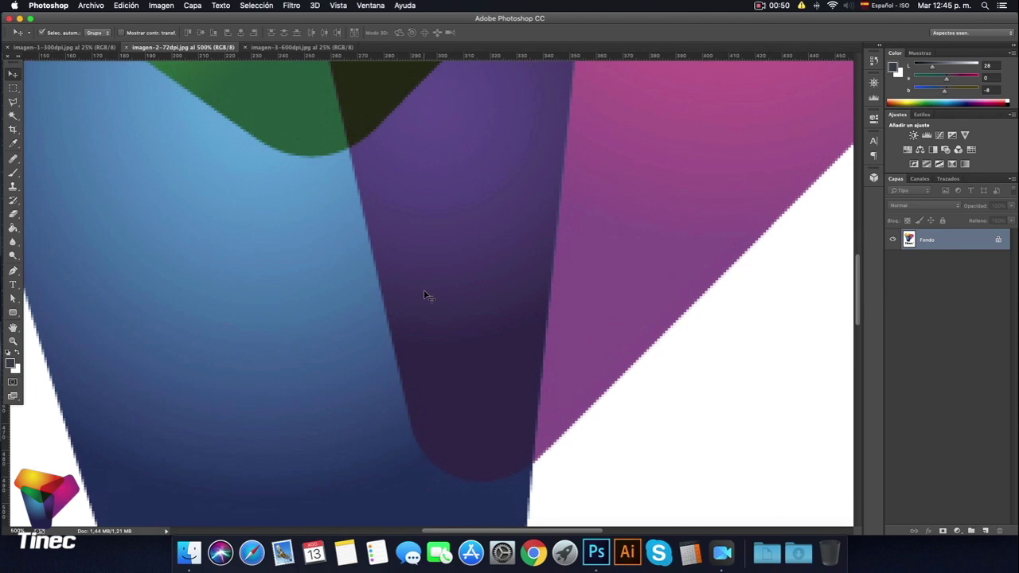
key(super+plus)
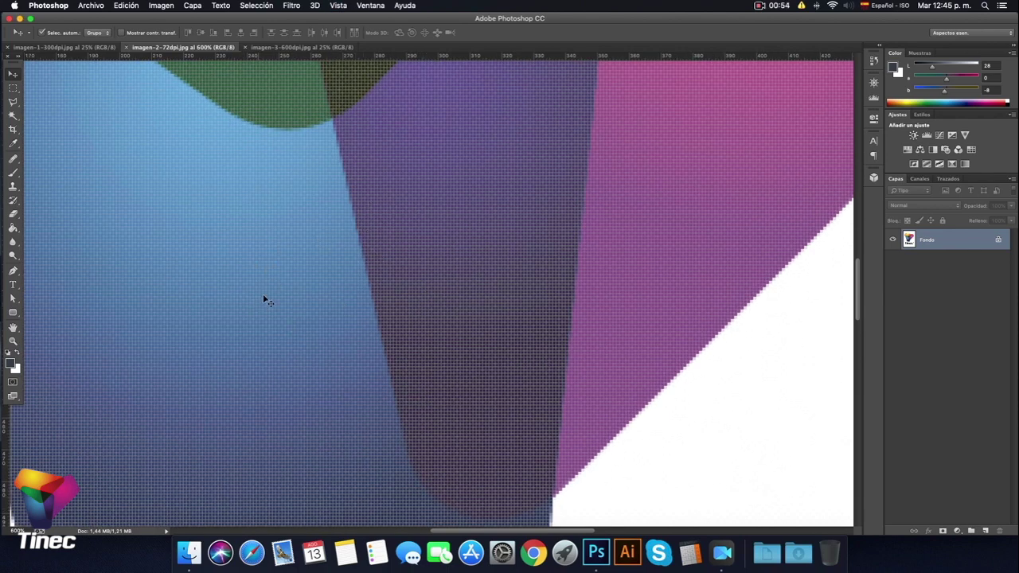
drag(287, 252, 466, 237)
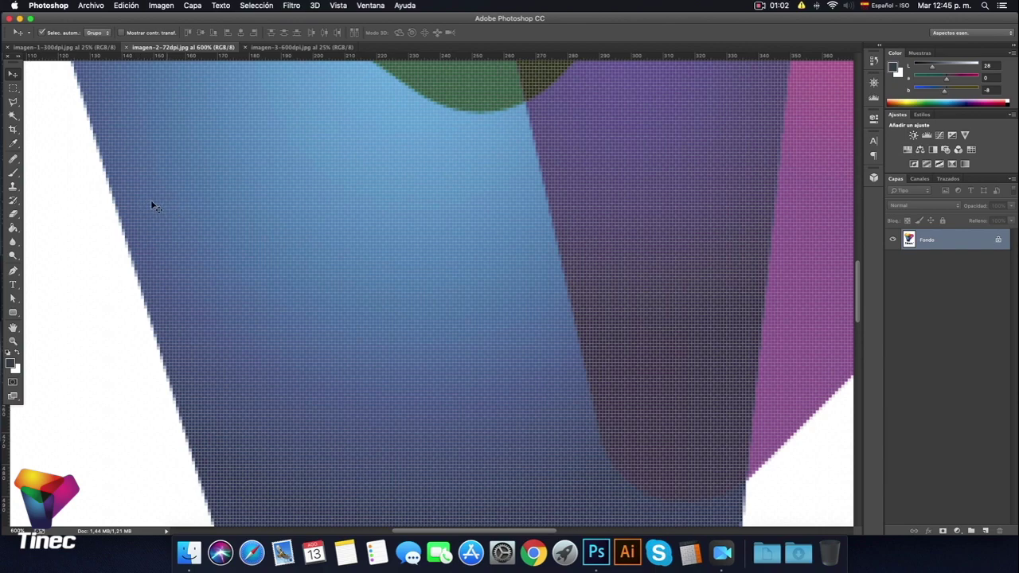
Zoom imagen-2-72dpi.jpg back out to 66.7% to view the whole page
key(super+minus)
key(super+minus)
key(super+minus)
key(super+minus)
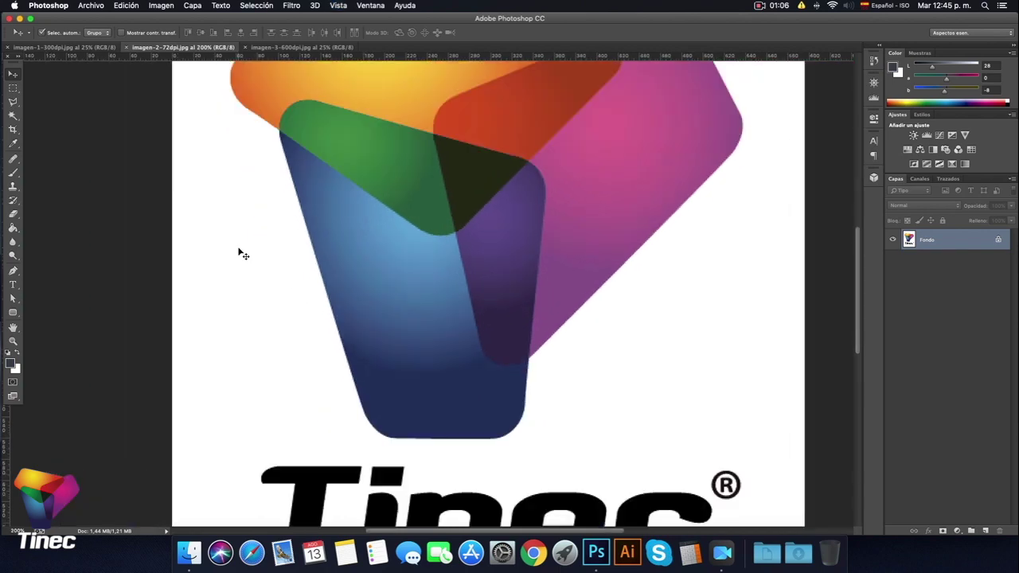
key(super+minus)
key(super+minus)
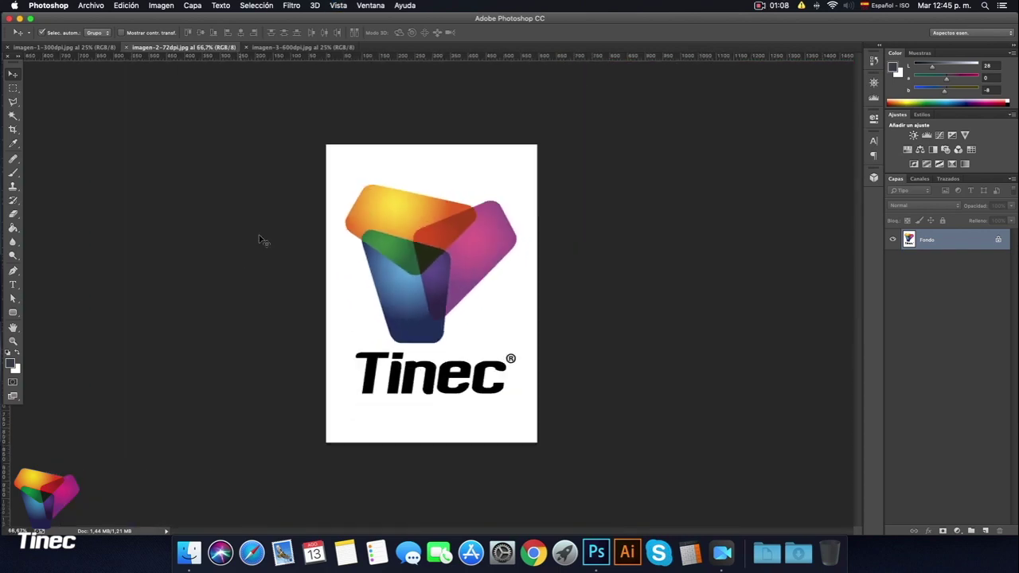
Switch to imagen-3-600dpi.jpg, magnify it to 600% and examine the edge between the blue and purple shapes
click(297, 49)
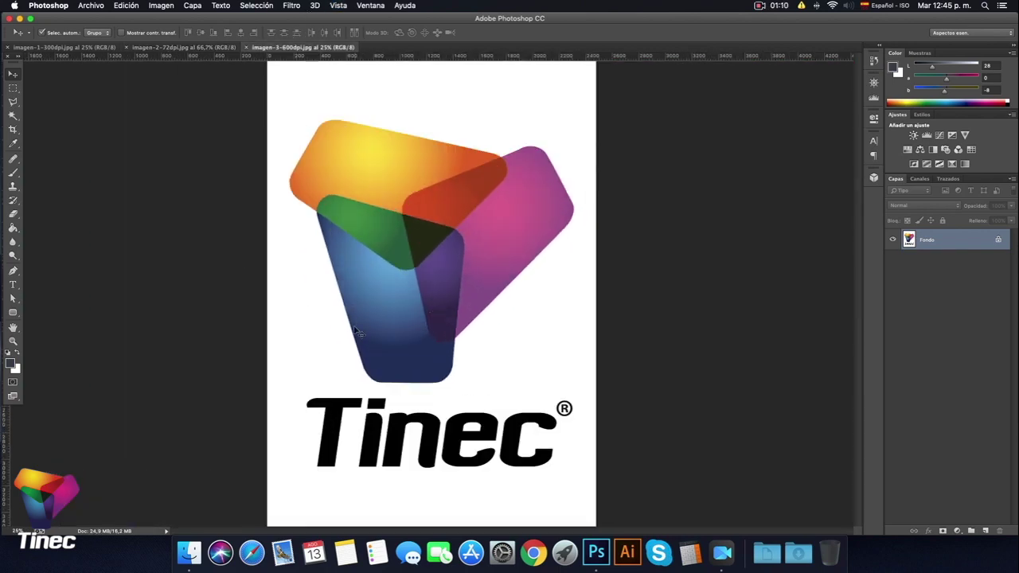
key(super+plus)
key(super+plus)
key(super+plus)
key(super+plus)
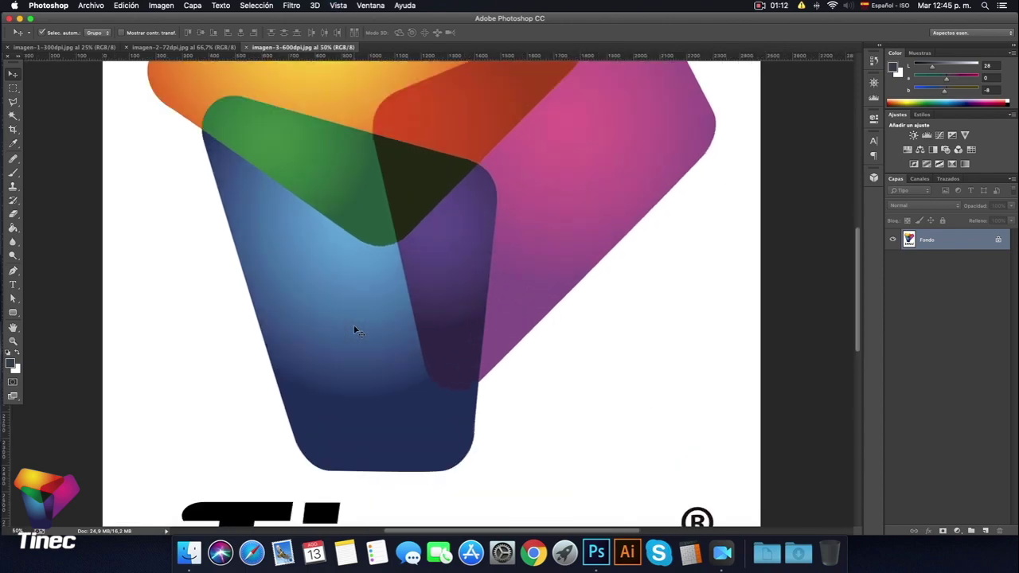
key(super+plus)
key(super+plus)
key(super+plus)
key(super+plus)
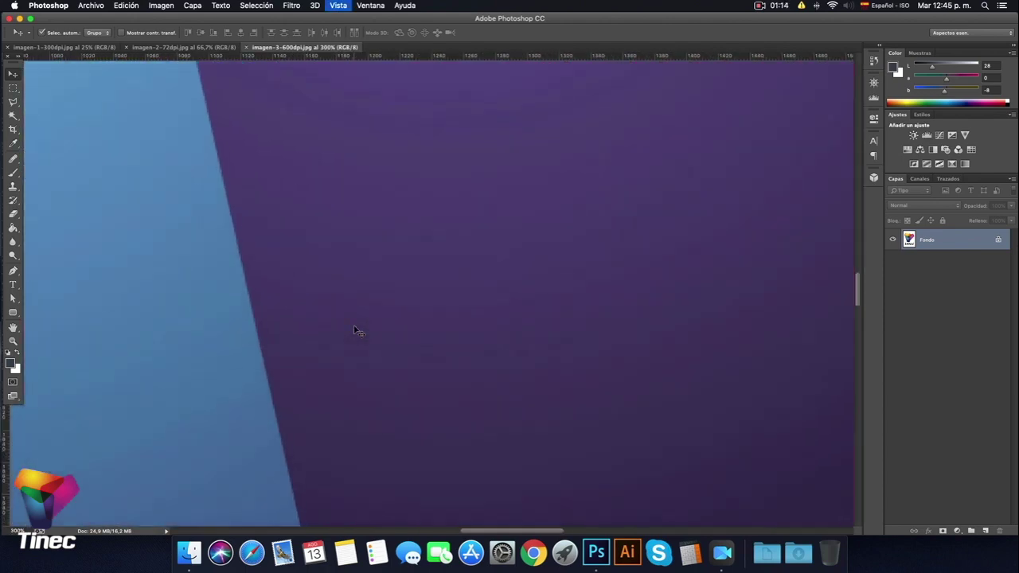
key(super+plus)
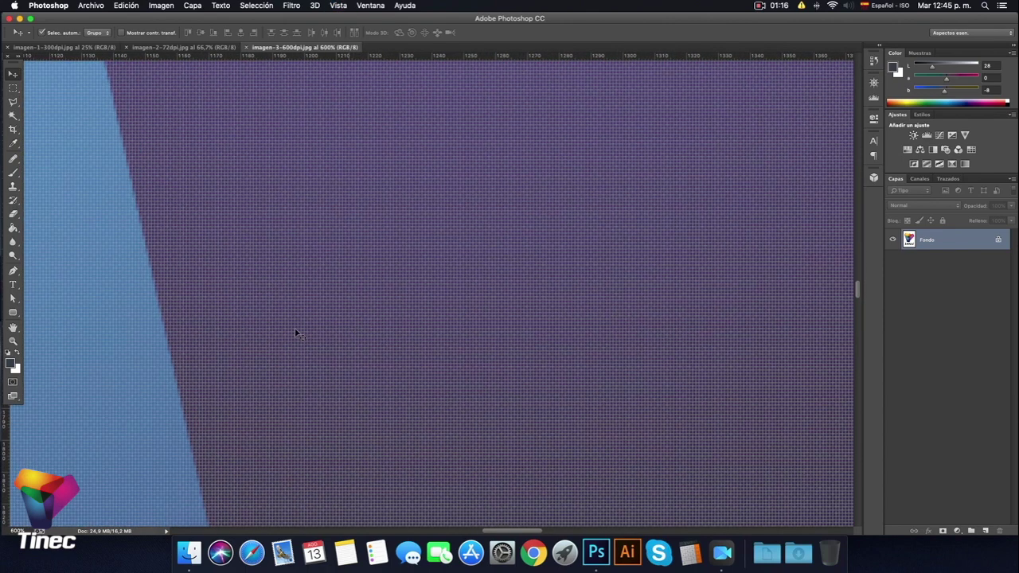
drag(333, 232, 632, 215)
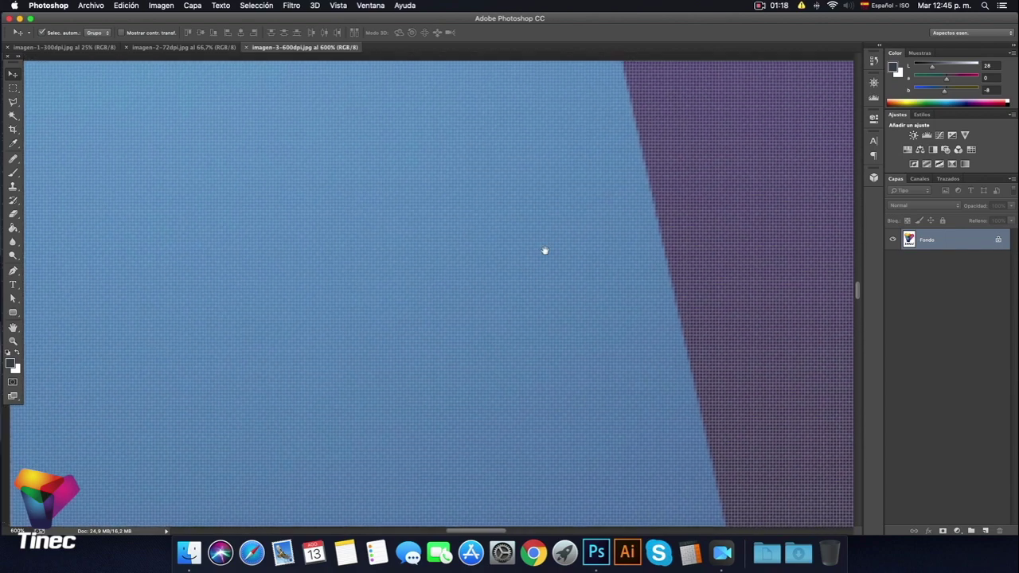
drag(450, 263, 134, 332)
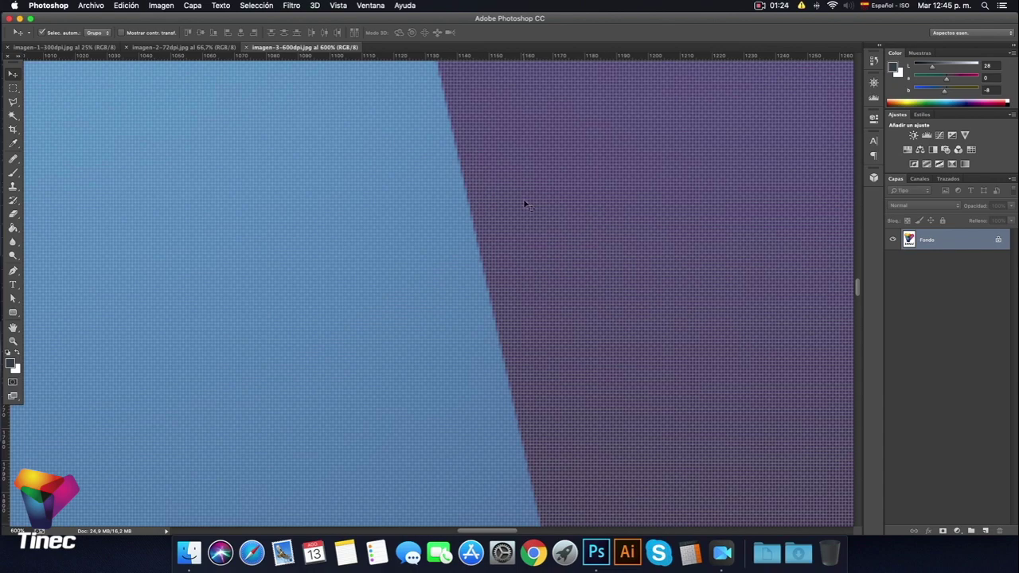
Zoom imagen-3-600dpi.jpg back out to 16.7% to view the whole page
key(super+minus)
key(super+minus)
key(super+minus)
key(super+minus)
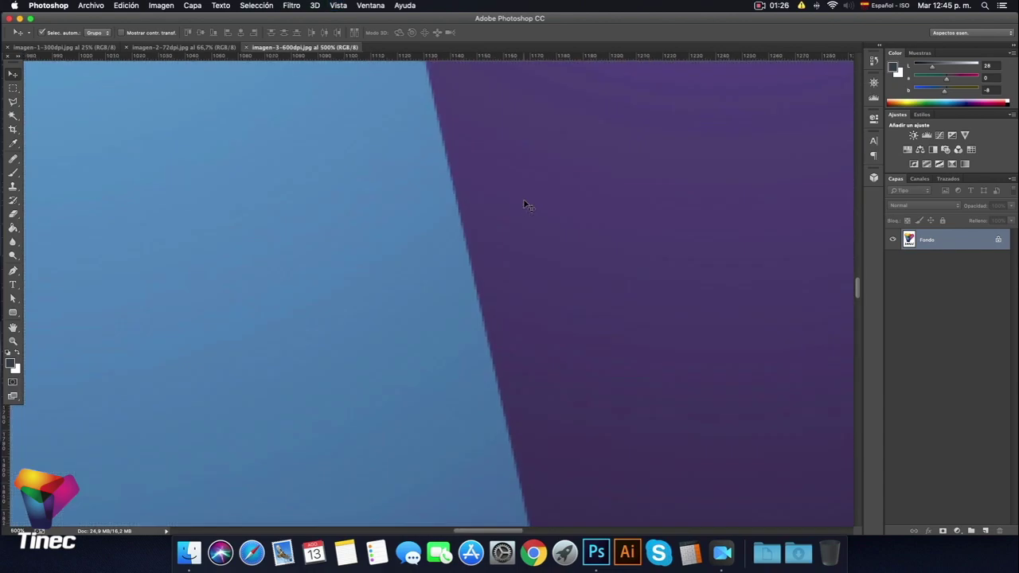
key(super+minus)
key(super+minus)
key(super+minus)
key(super+minus)
key(super+minus)
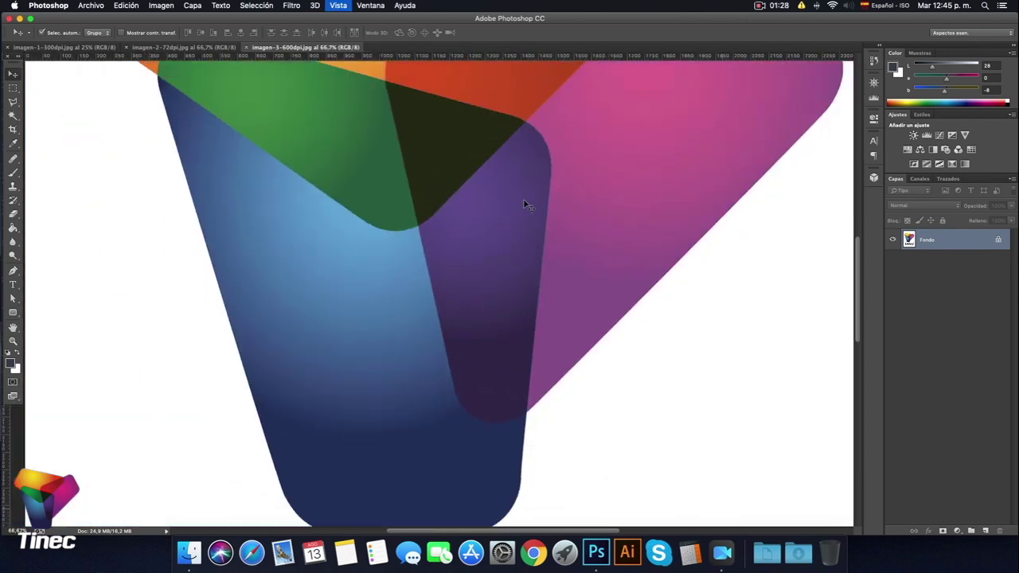
key(super+minus)
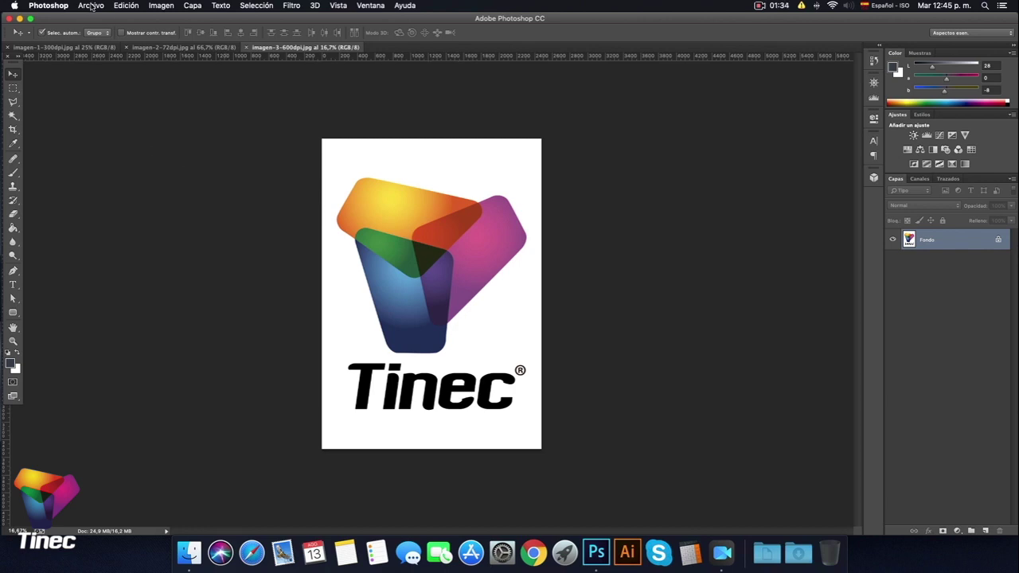
Check the image size and resolution of imagen-1-300dpi.jpg in pixels and in centimetres, without applying changes
click(99, 48)
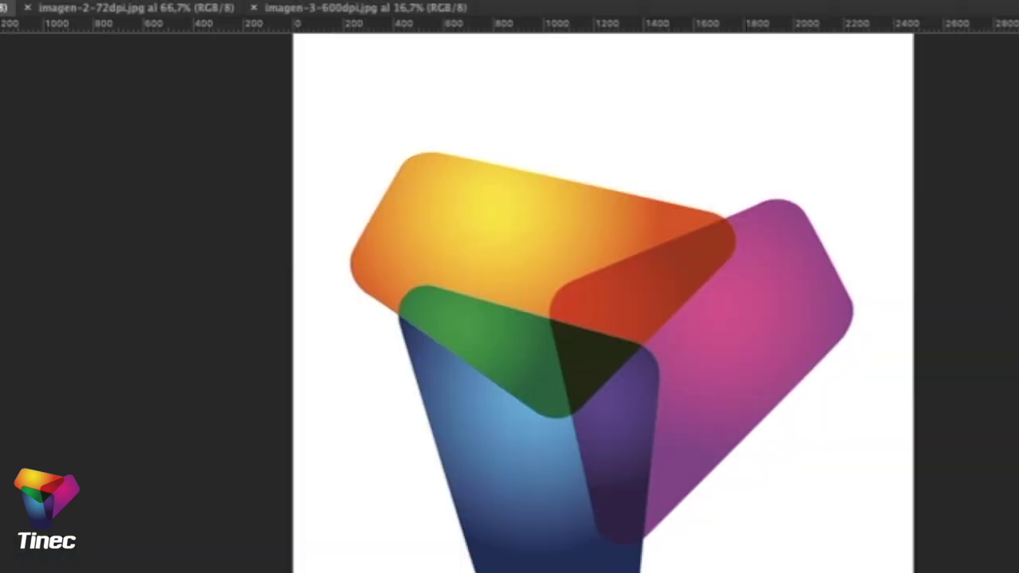
click(161, 5)
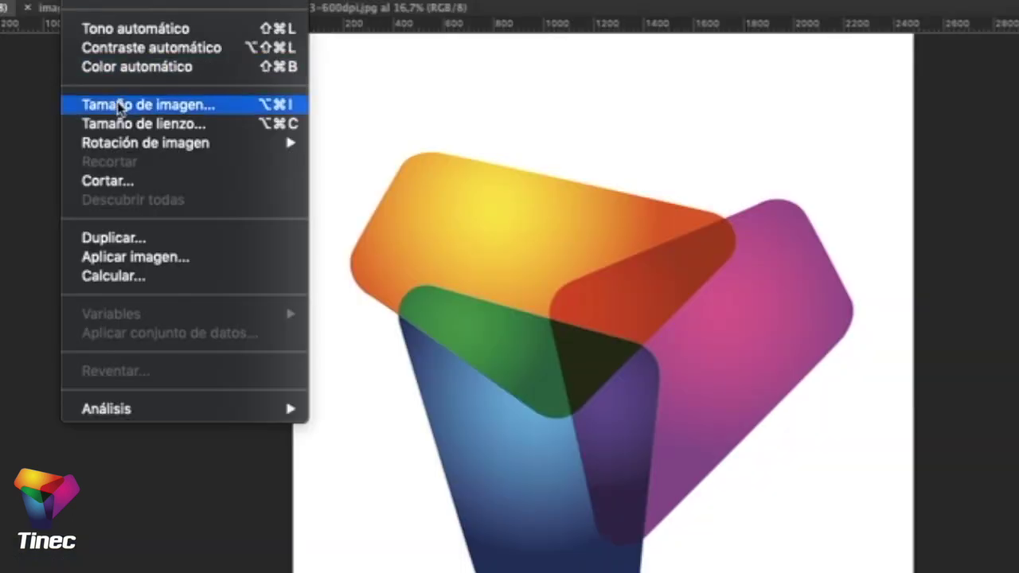
click(118, 106)
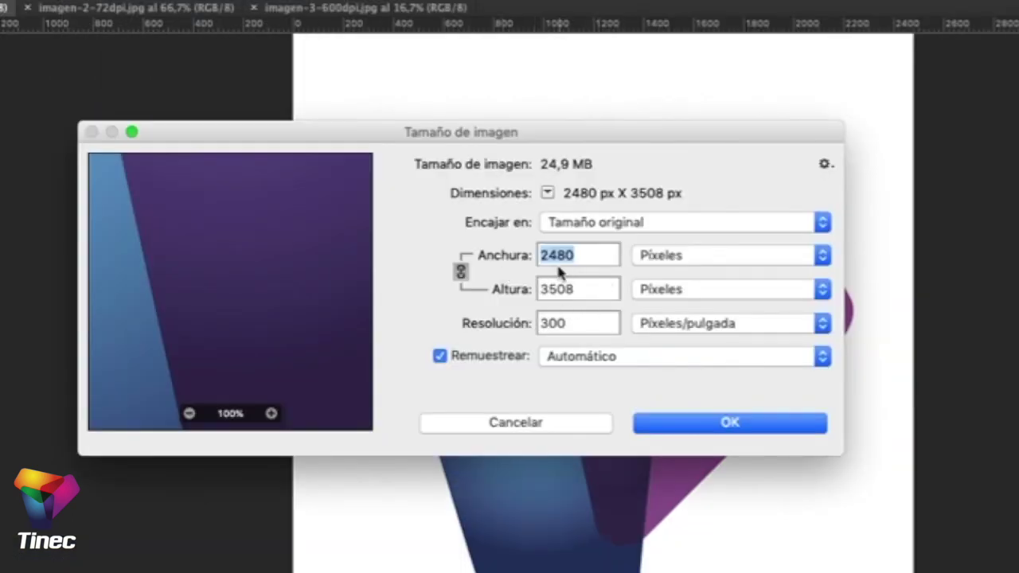
click(821, 255)
click(785, 296)
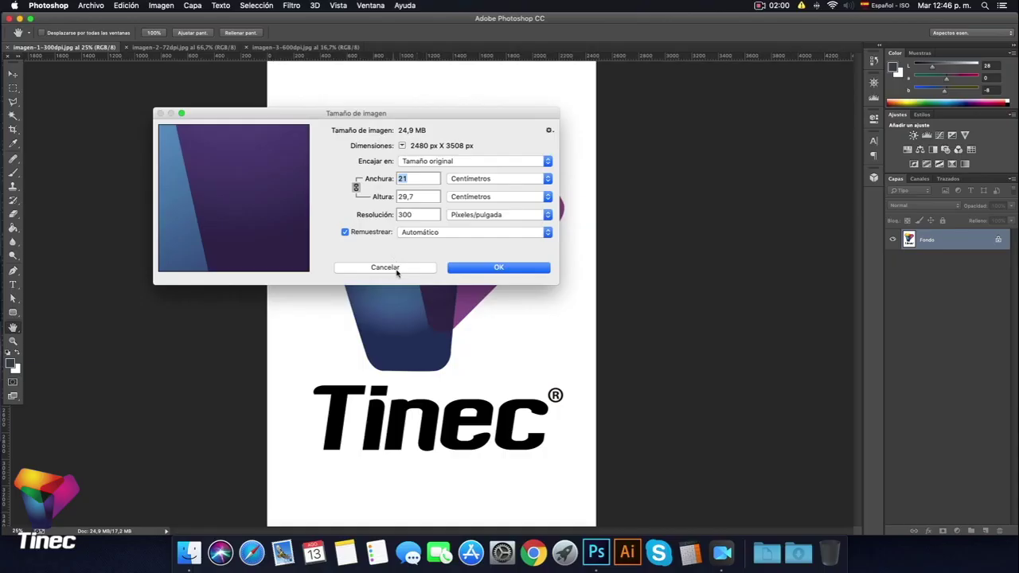
click(389, 268)
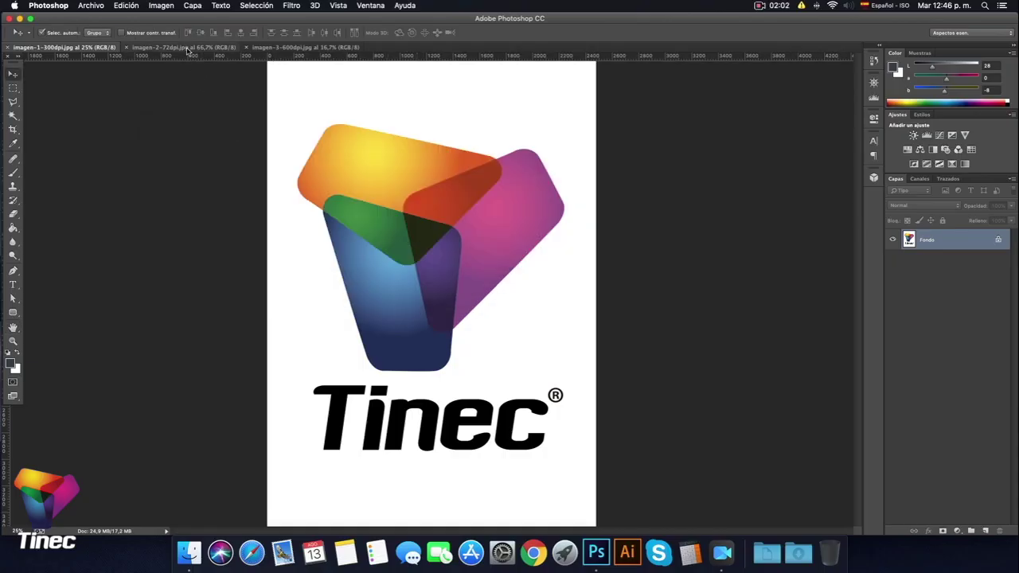
Check the image size and resolution of imagen-2-72dpi.jpg in pixels and in centimetres, without applying changes
click(184, 48)
click(160, 6)
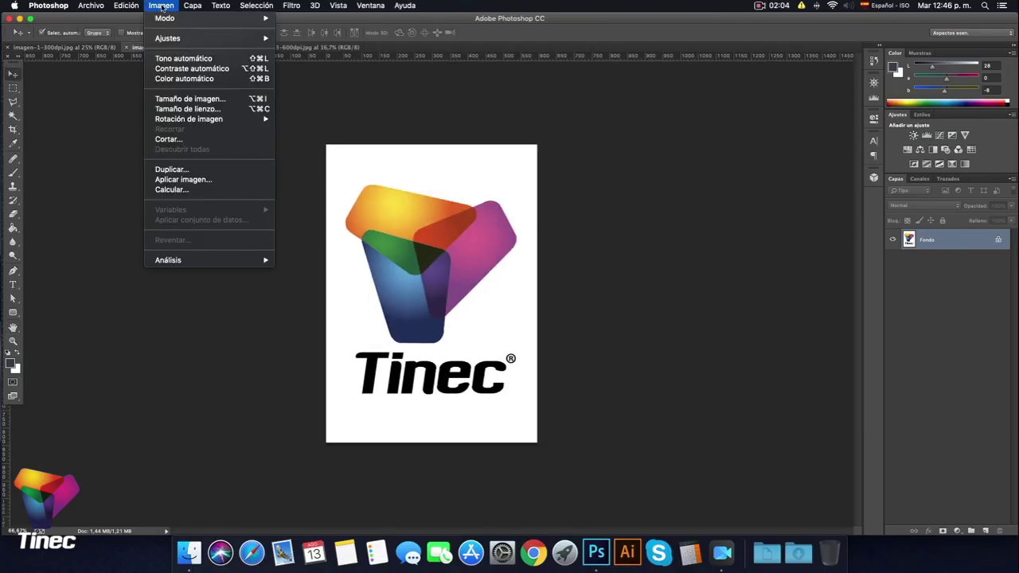
click(179, 99)
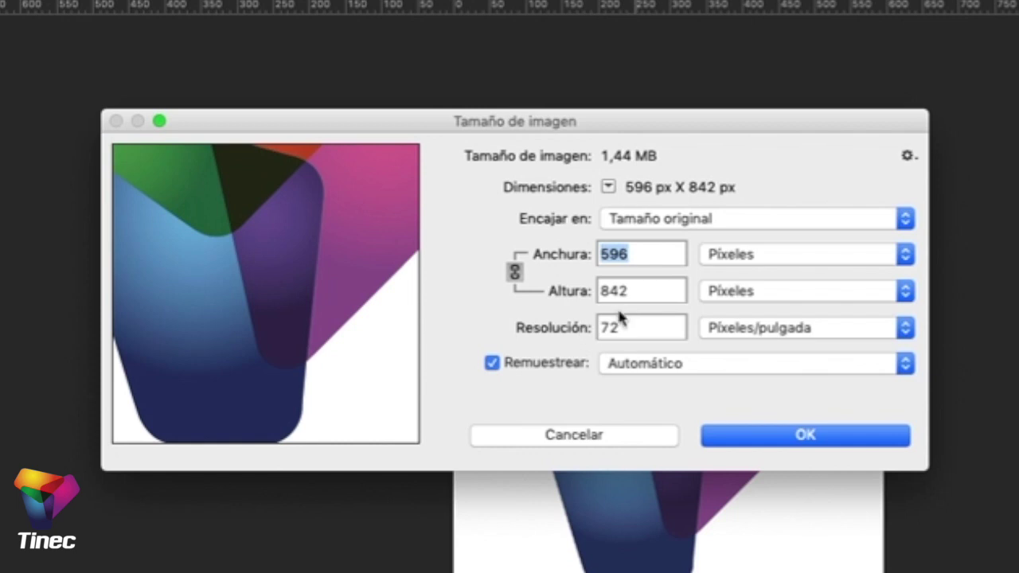
click(904, 254)
click(865, 297)
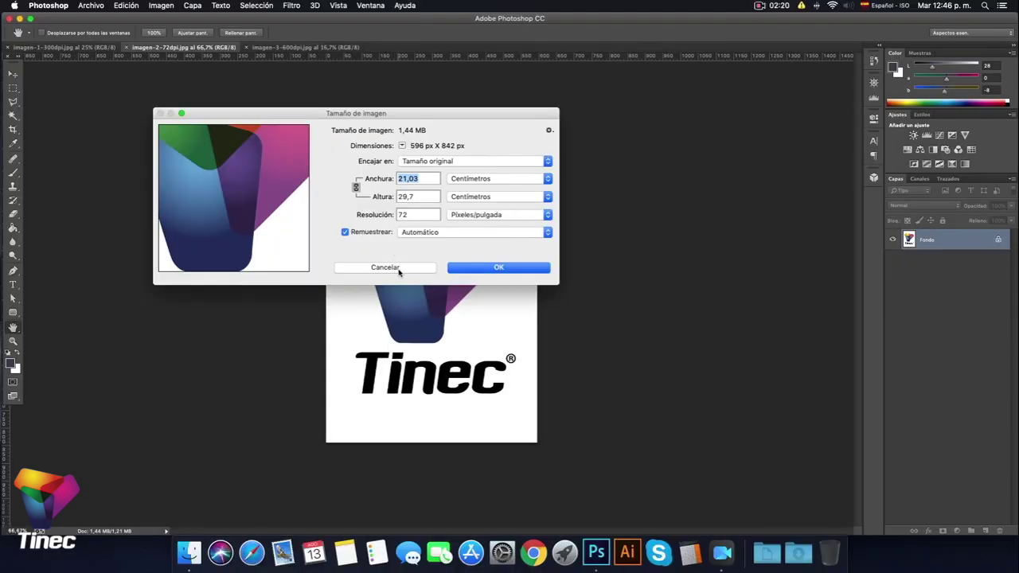
click(399, 271)
Check the image size and resolution of imagen-3-600dpi.jpg in pixels and in centimetres, without applying changes
click(295, 47)
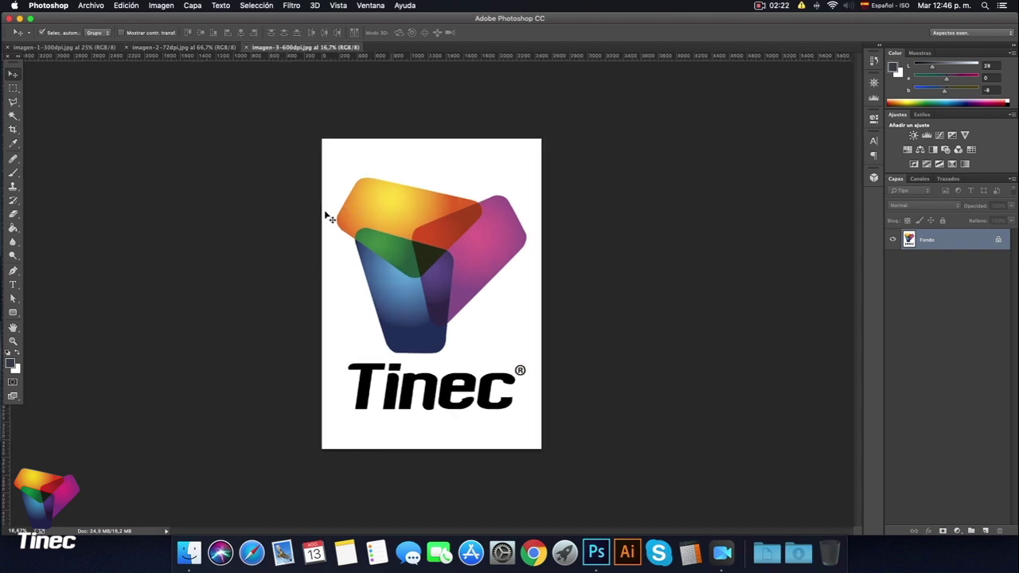
click(161, 6)
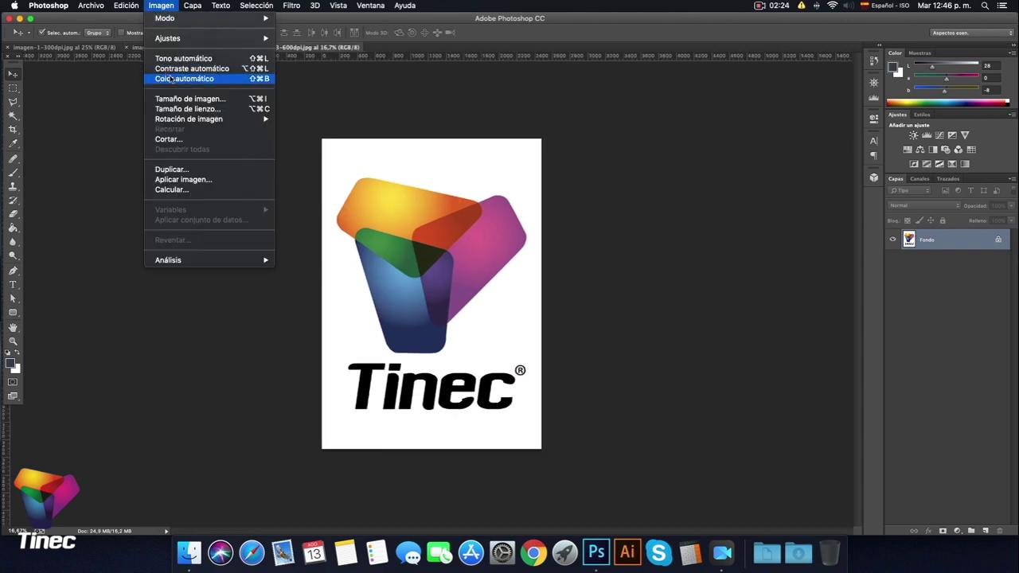
click(183, 99)
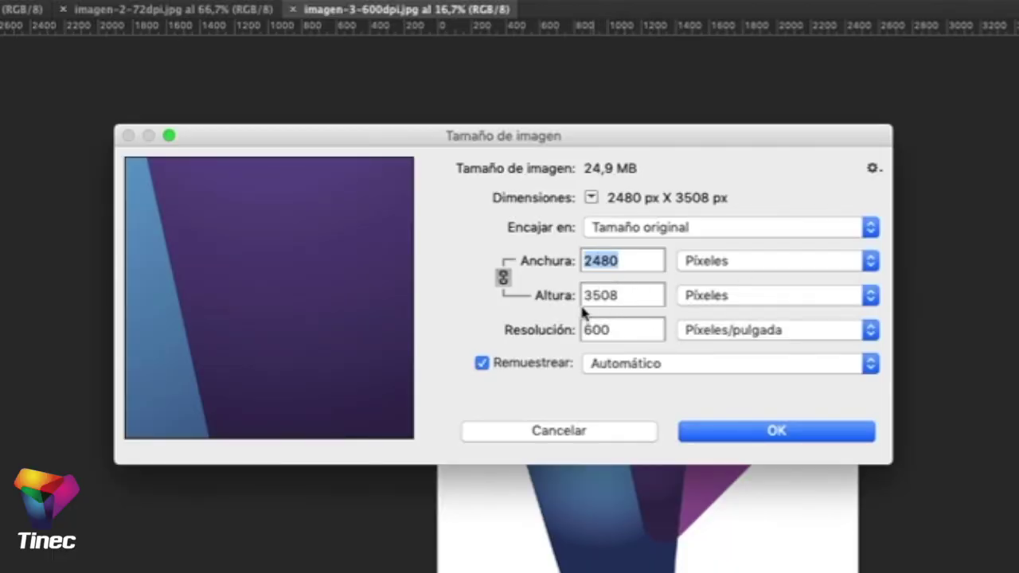
click(876, 263)
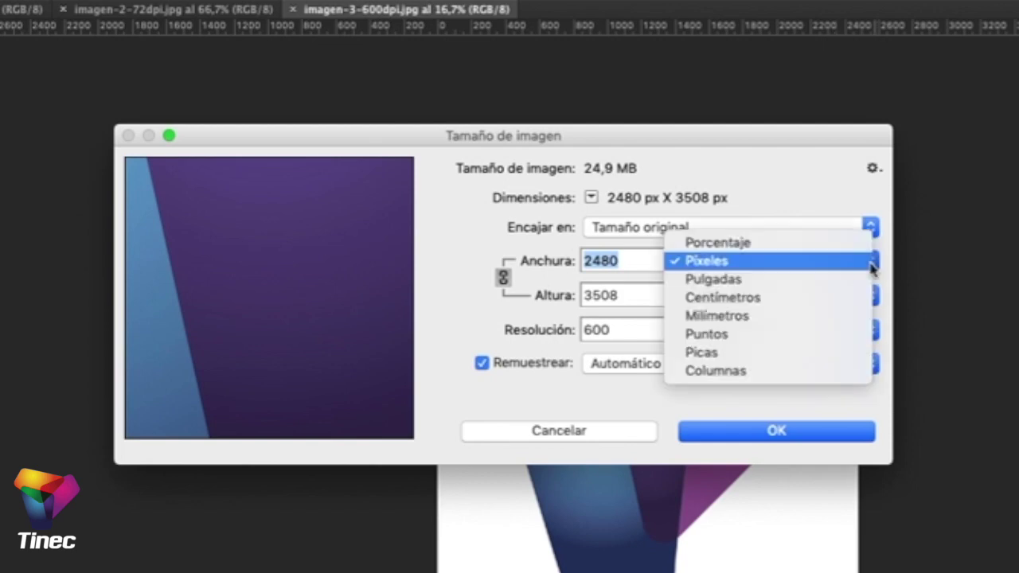
click(810, 302)
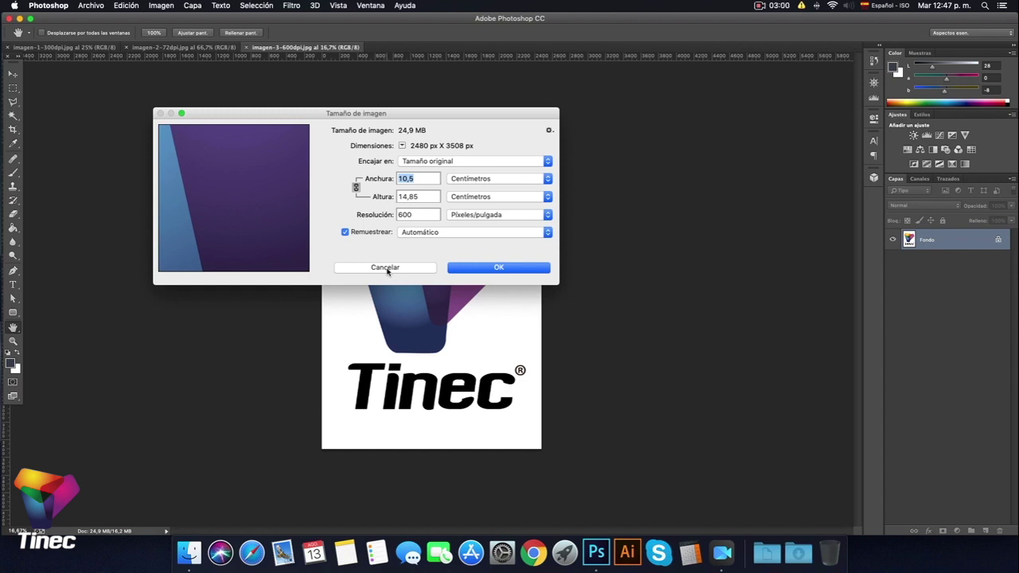
click(386, 268)
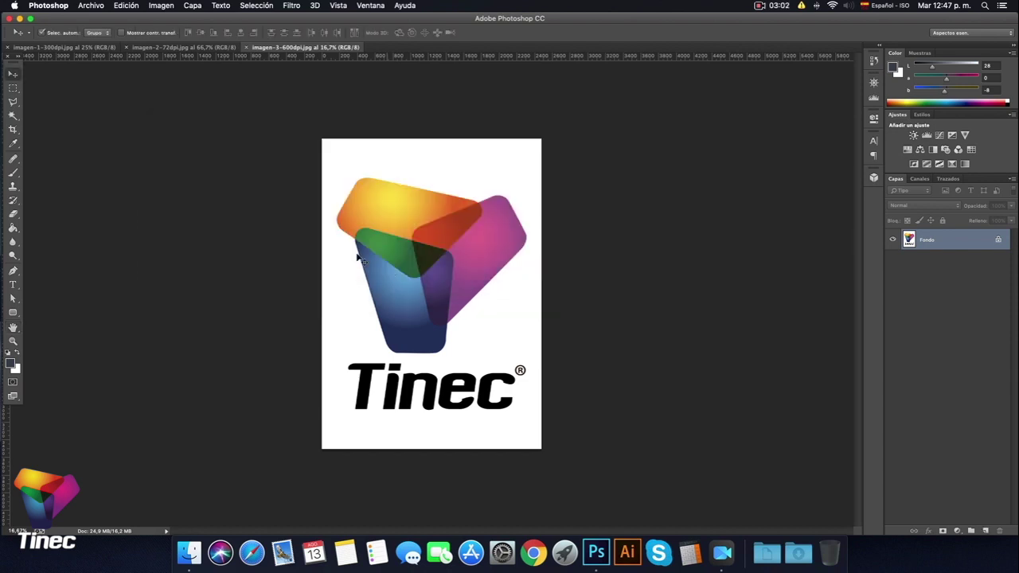
Create a new document from the international paper preset, A4 at 300 pixels/inch, in RGB colour with transparent background contents
click(91, 6)
click(94, 17)
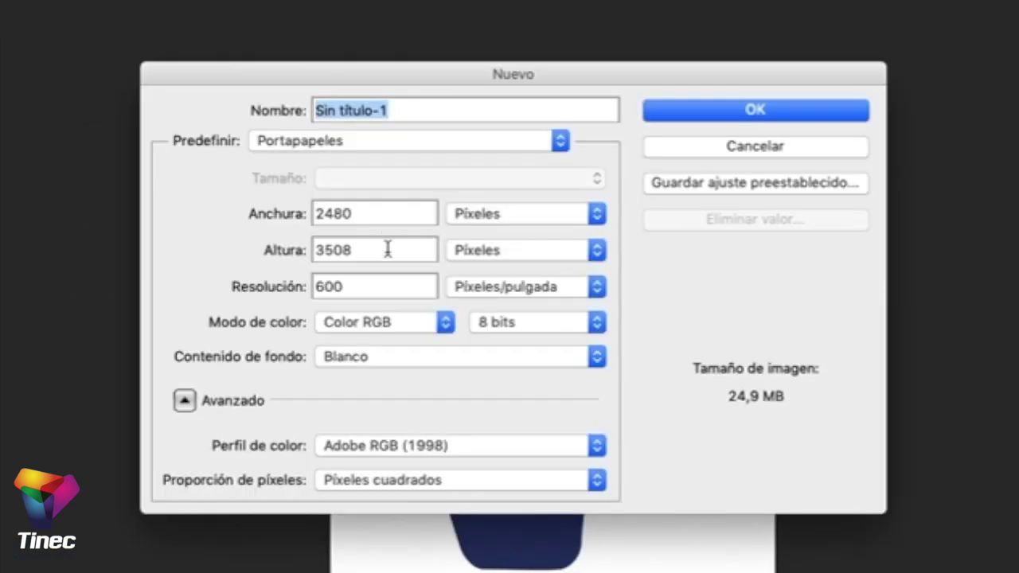
click(560, 140)
click(470, 307)
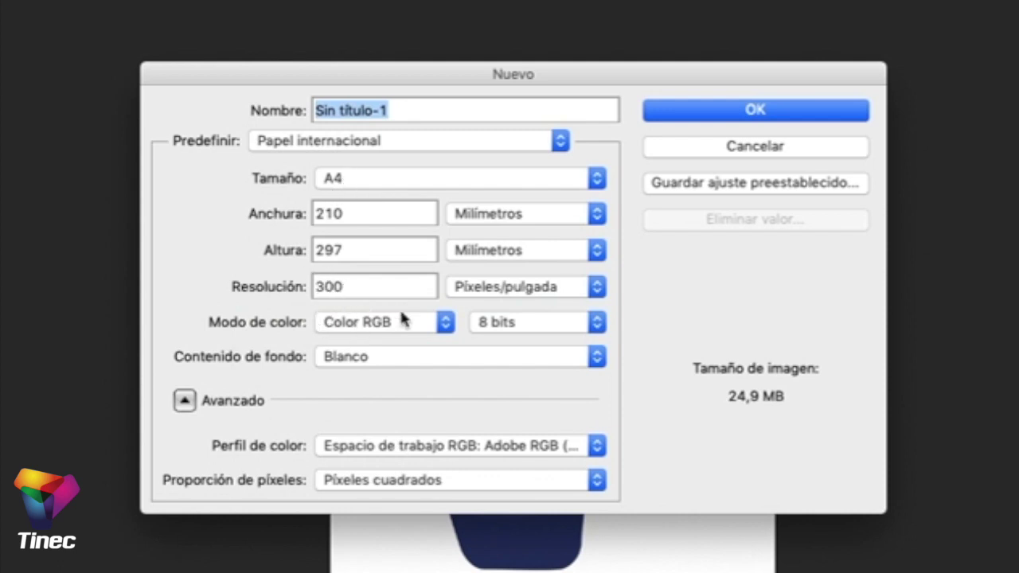
click(596, 358)
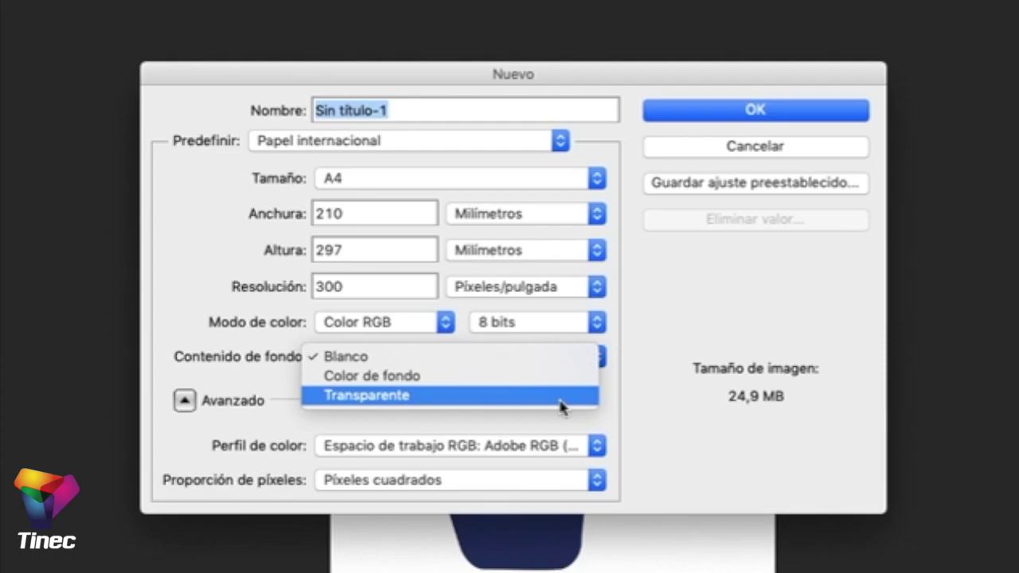
click(562, 410)
click(538, 127)
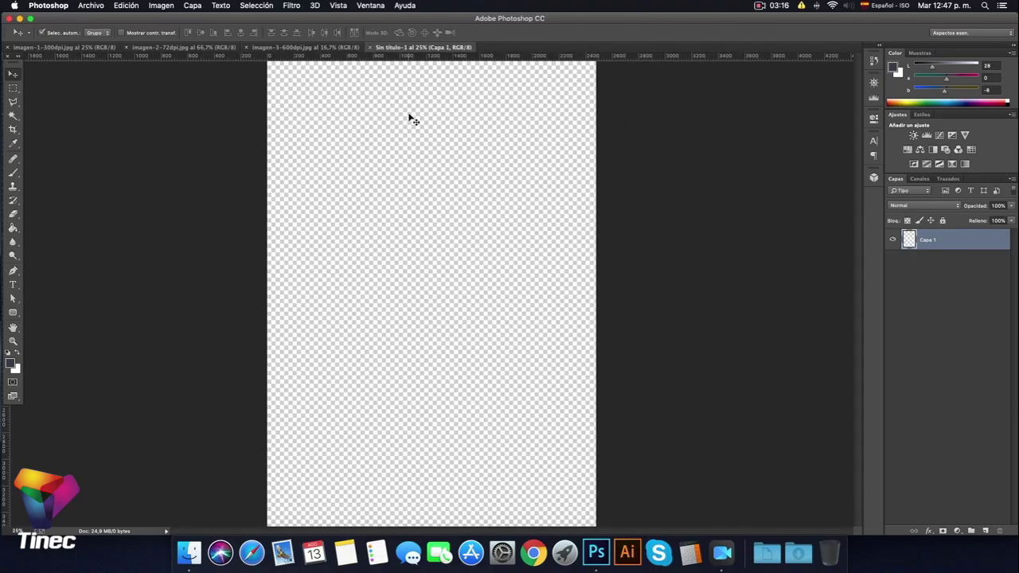
Copy the entire canvas of imagen-1-300dpi.jpg and paste it into the new untitled A4 document
click(60, 48)
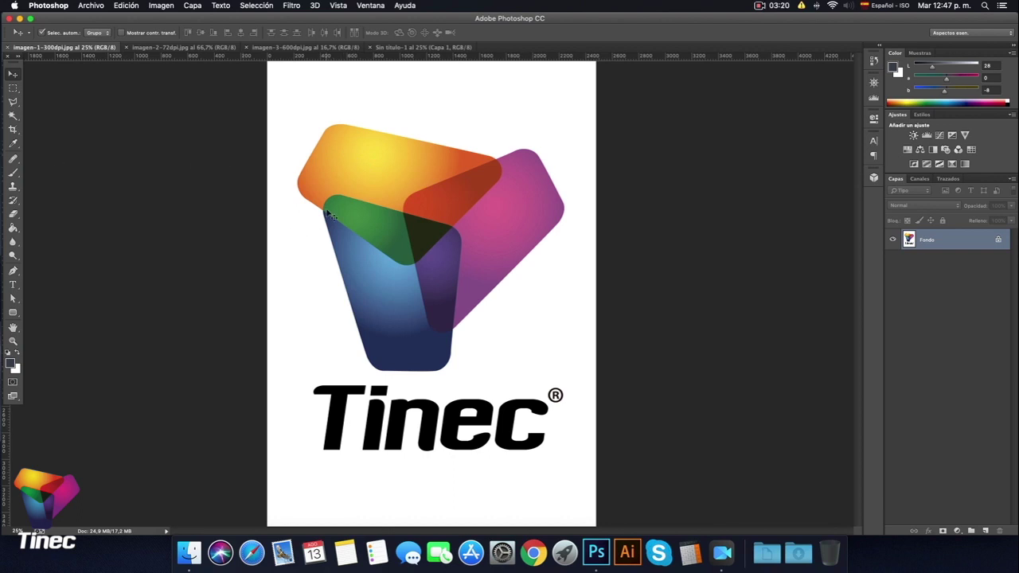
click(410, 48)
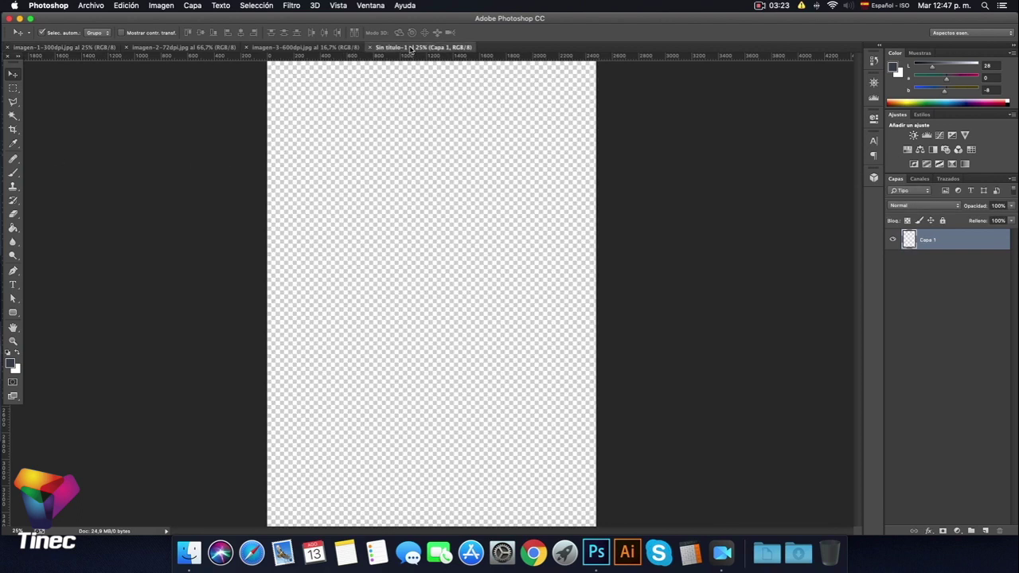
click(78, 48)
click(269, 6)
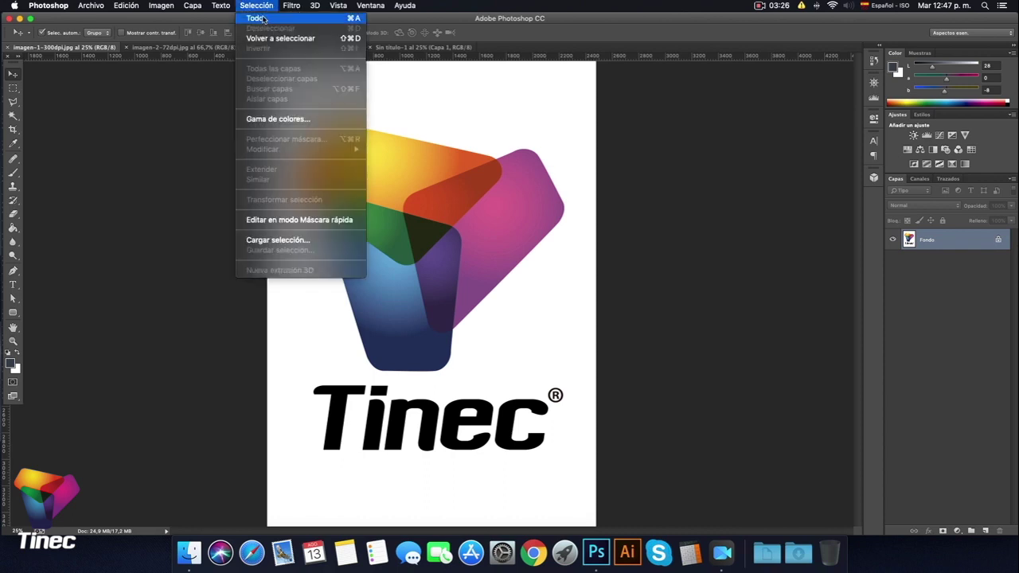
click(266, 20)
click(125, 5)
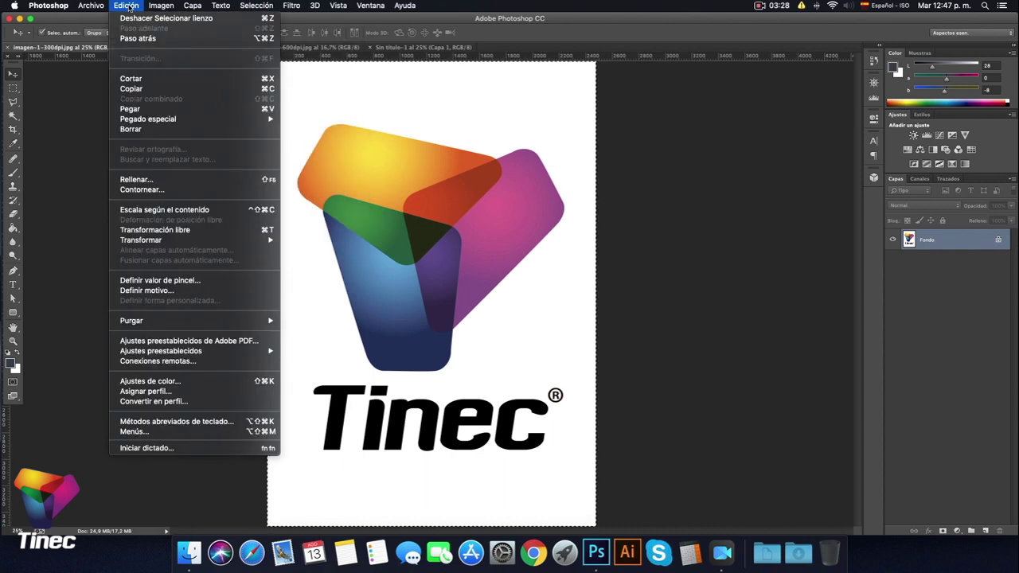
click(135, 90)
click(422, 47)
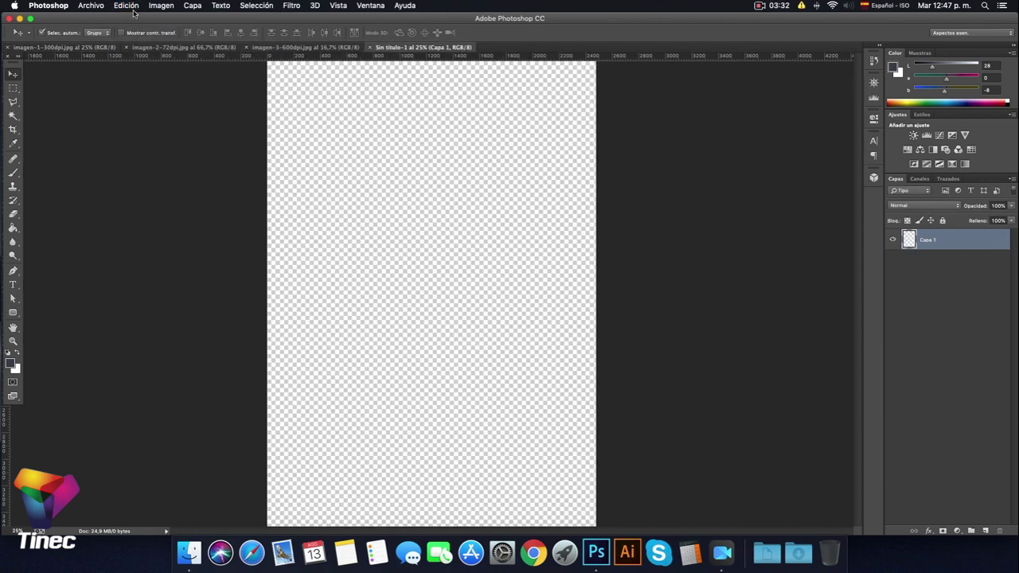
click(132, 8)
click(144, 107)
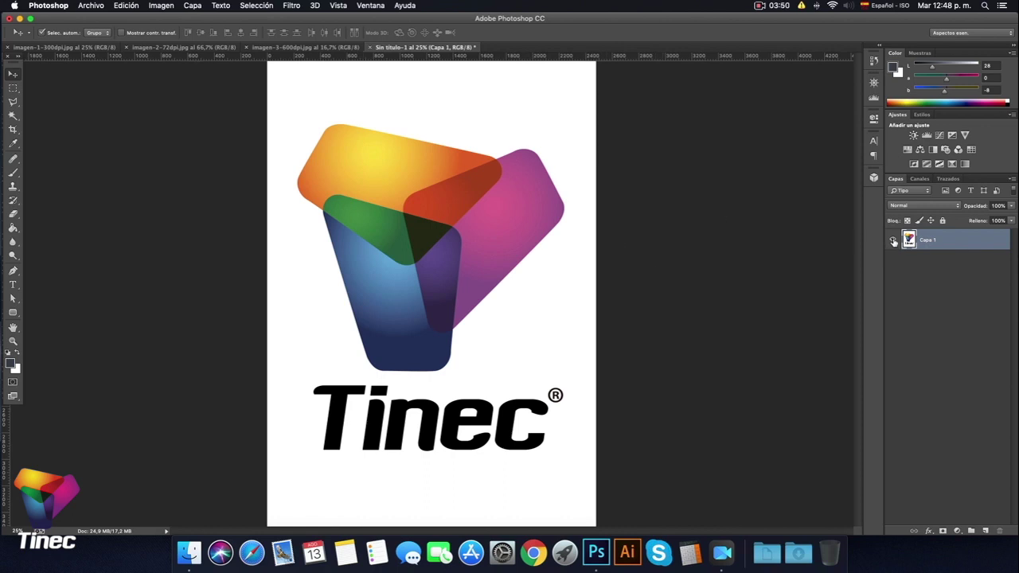
Hide the pasted 300 dpi logo layer, then copy the entire imagen-2-72dpi.jpg canvas and paste it into the untitled document
click(893, 242)
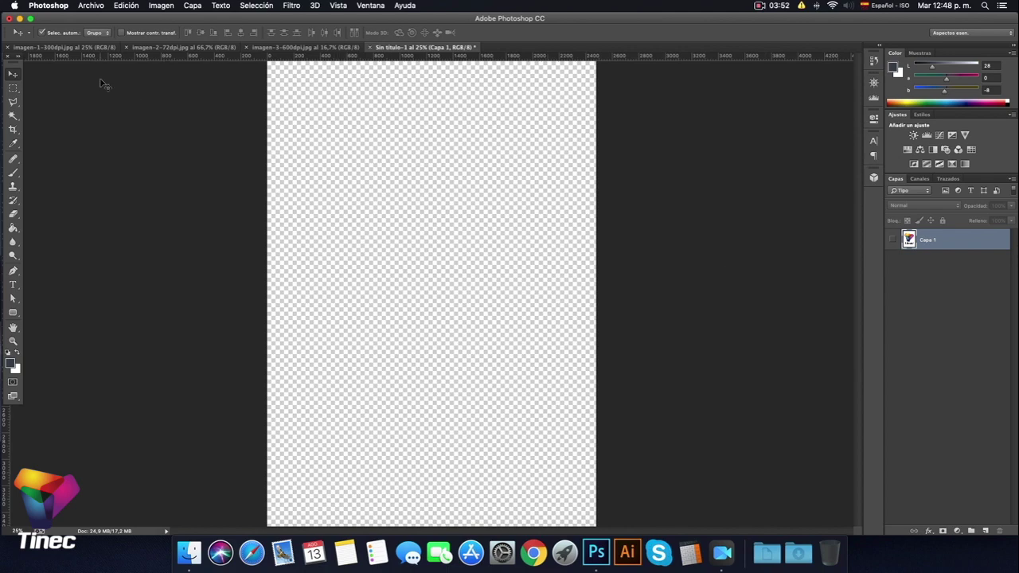
click(177, 48)
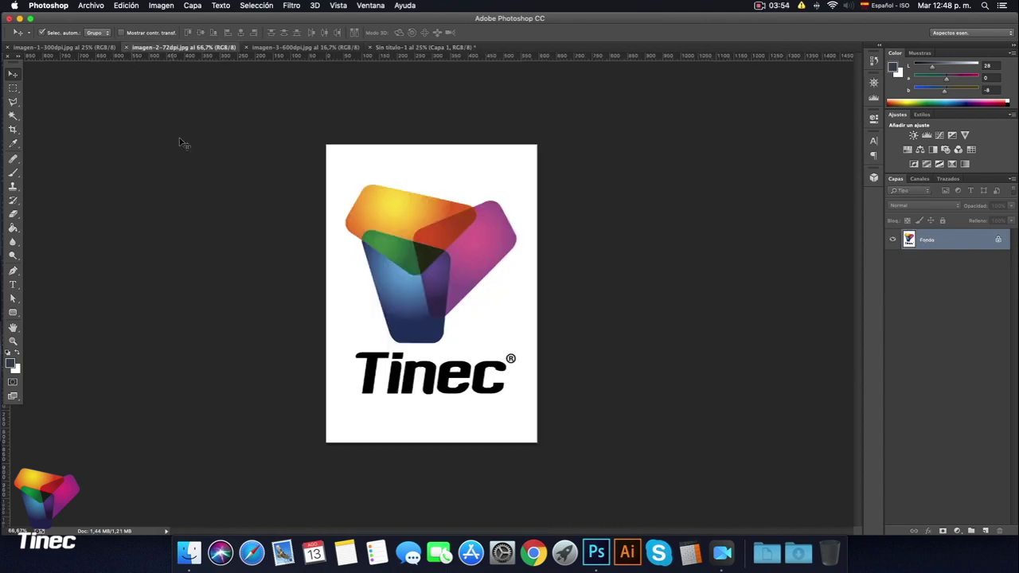
click(270, 6)
click(268, 19)
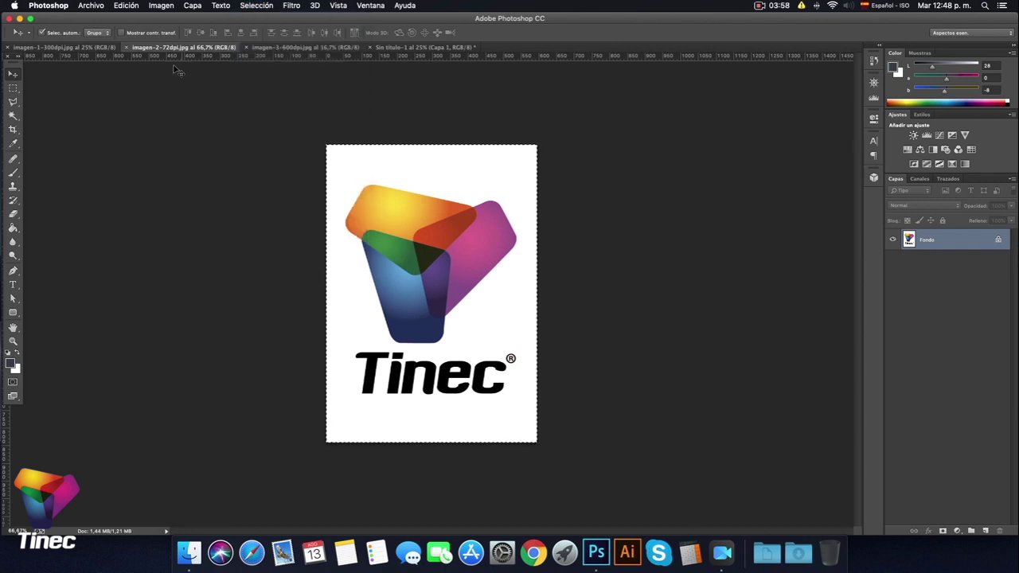
click(127, 6)
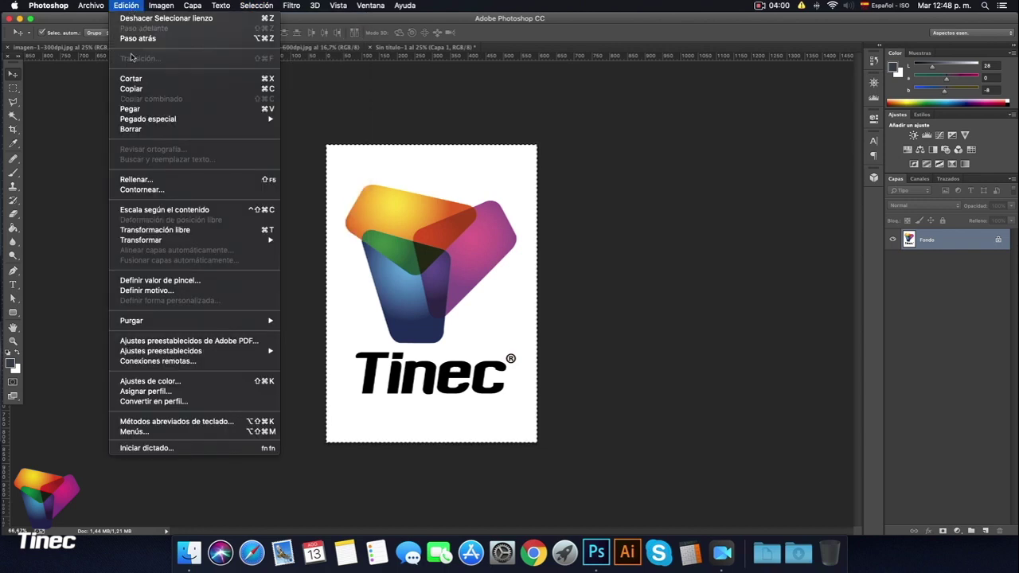
click(139, 89)
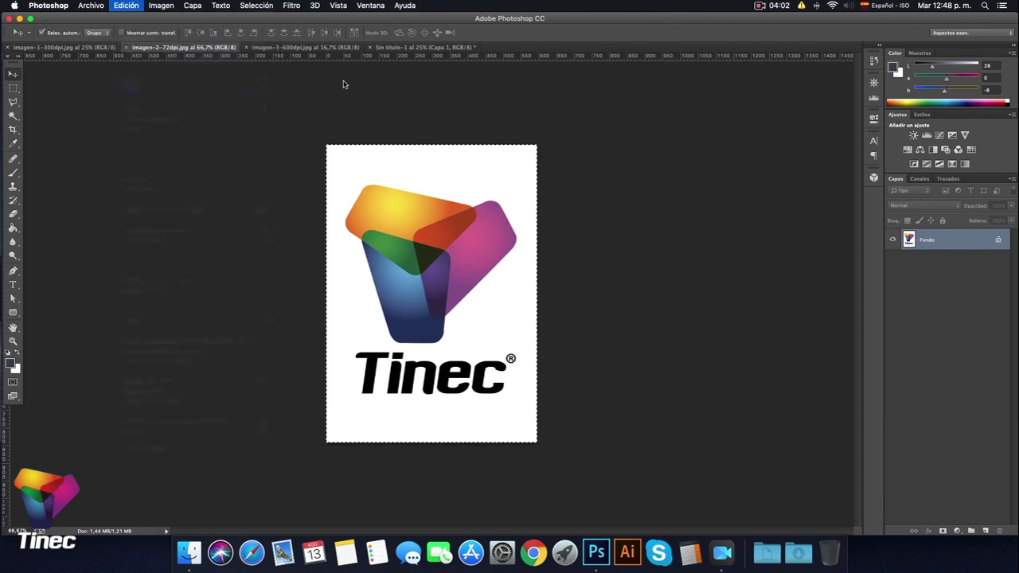
click(406, 48)
click(127, 7)
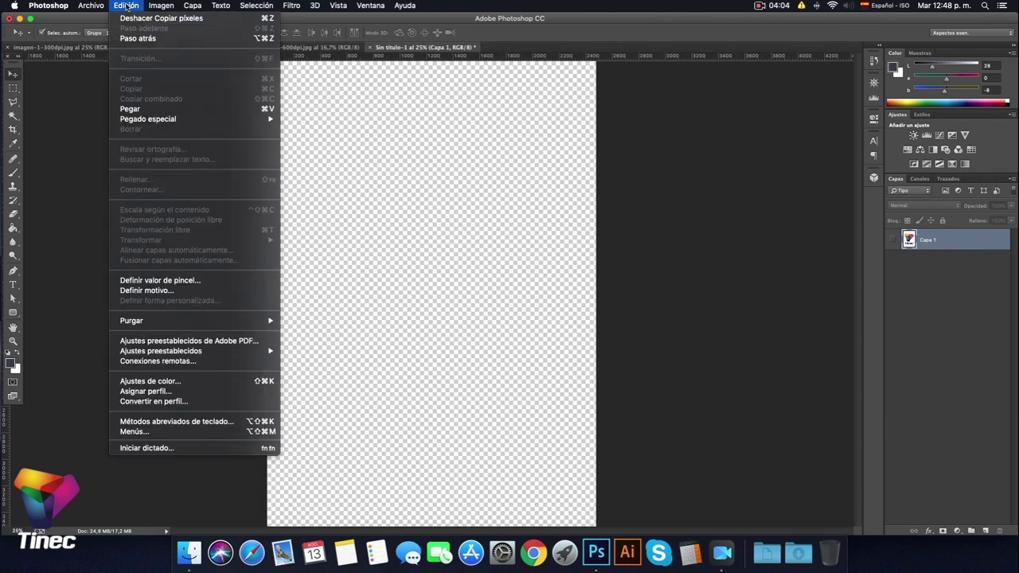
click(152, 105)
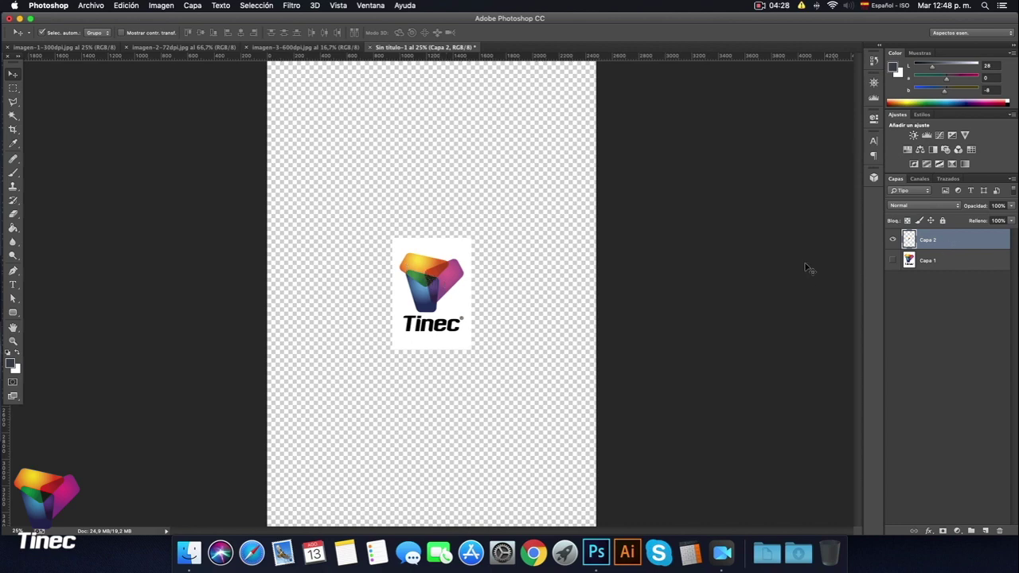
Free-transform the pasted 72 dpi logo, scaling it up to about 455% so it covers the whole A4 page
key(super+t)
drag(391, 236, 161, 100)
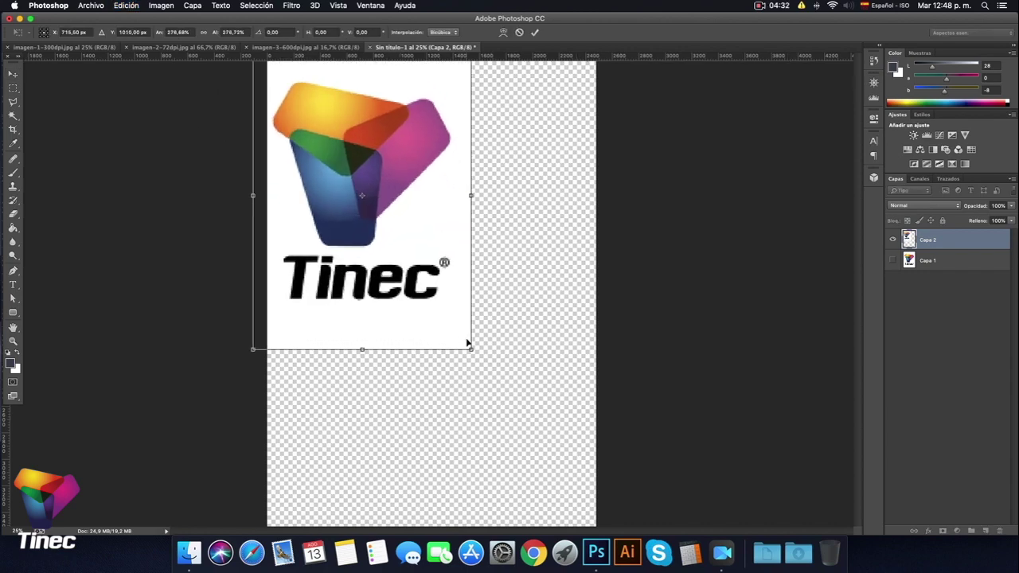
drag(471, 350, 645, 529)
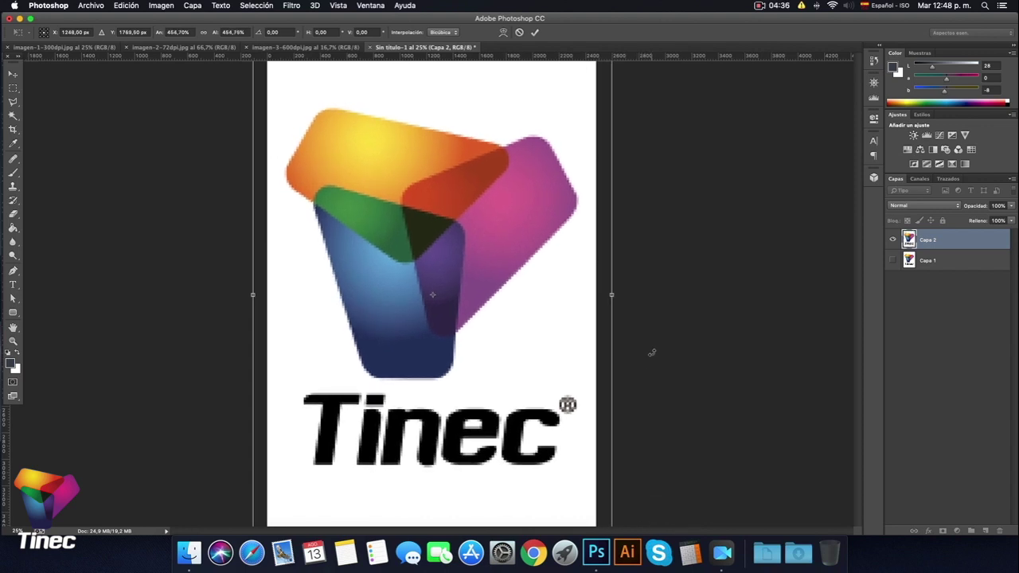
key(Return)
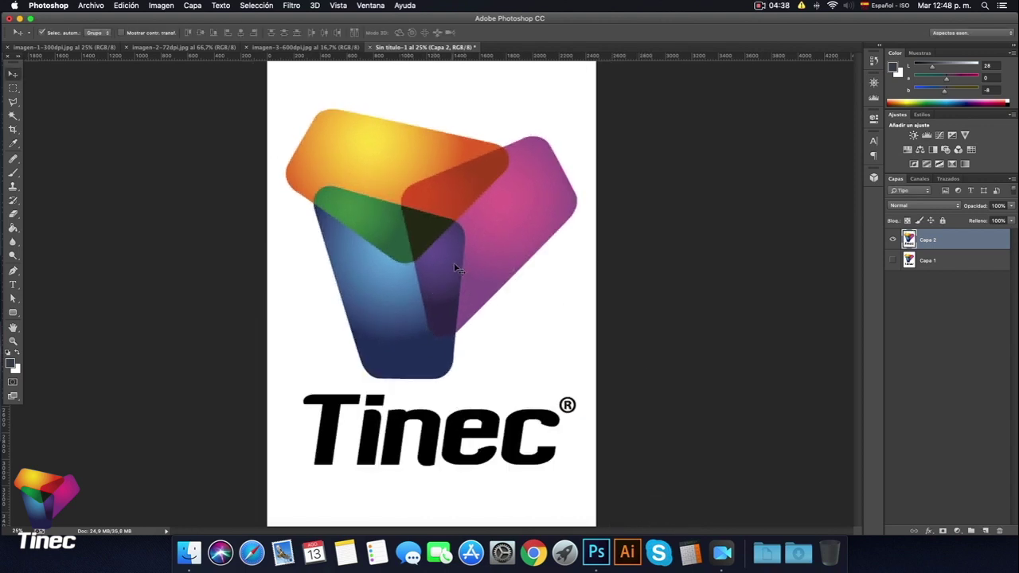
Magnify the enlarged 72 dpi logo to 500% and examine the edge between the blue and purple shapes
key(super+plus)
key(super+plus)
key(super+plus)
key(super+plus)
key(super+plus)
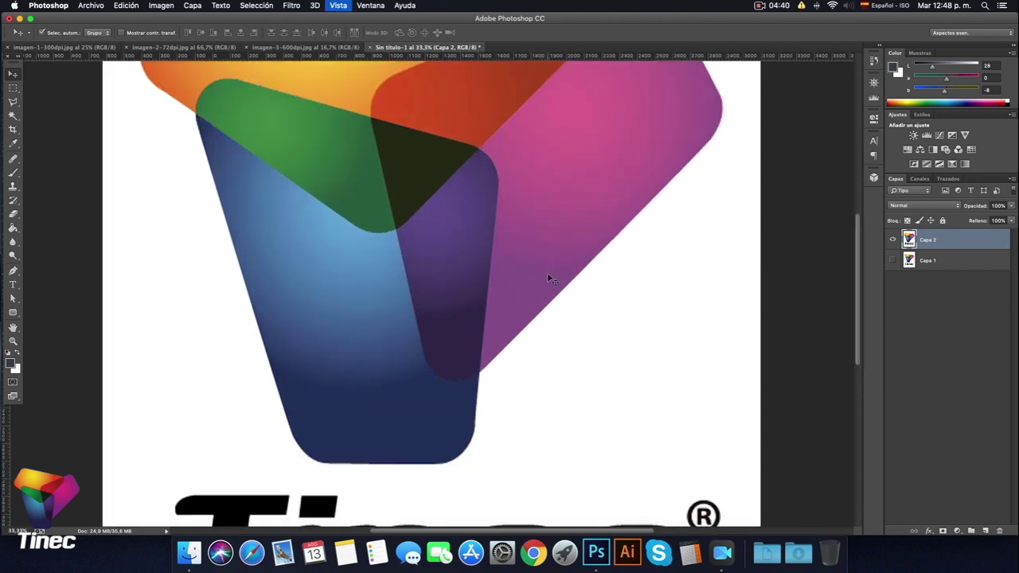
key(super+plus)
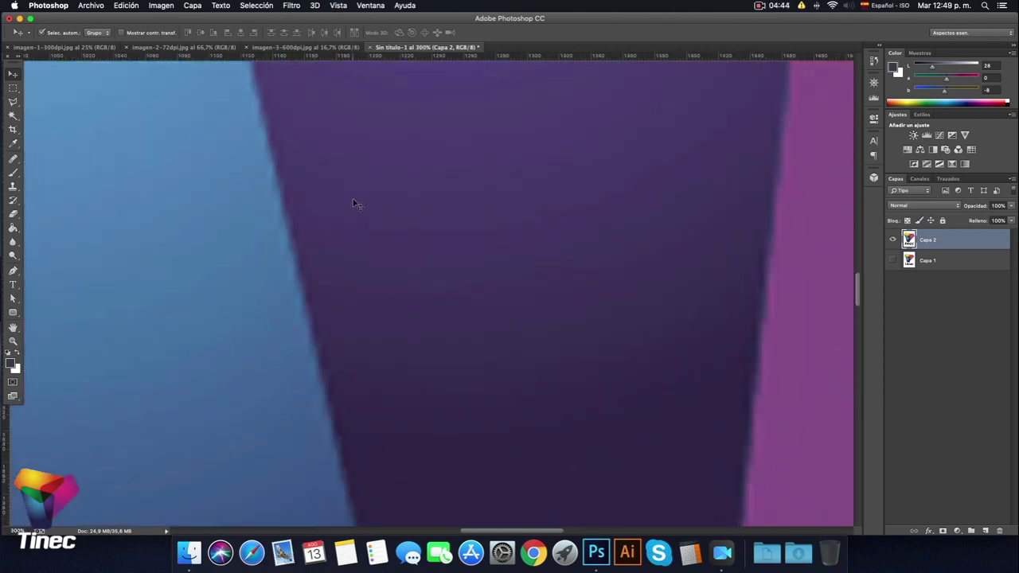
key(super+plus)
key(super+plus)
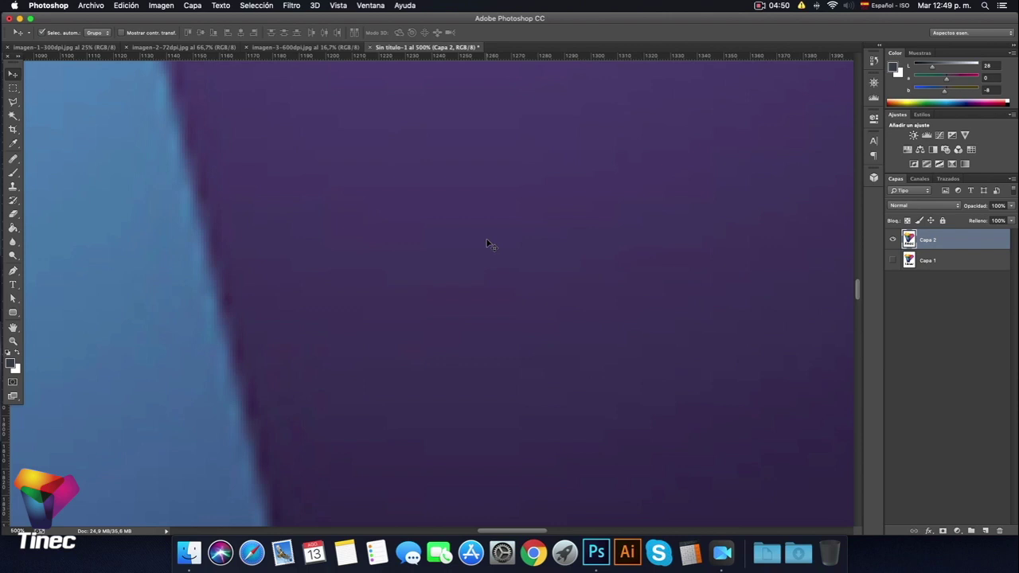
Zoom the untitled document back out to 16.7% to view the whole page
key(super+minus)
key(super+minus)
key(super+minus)
key(super+minus)
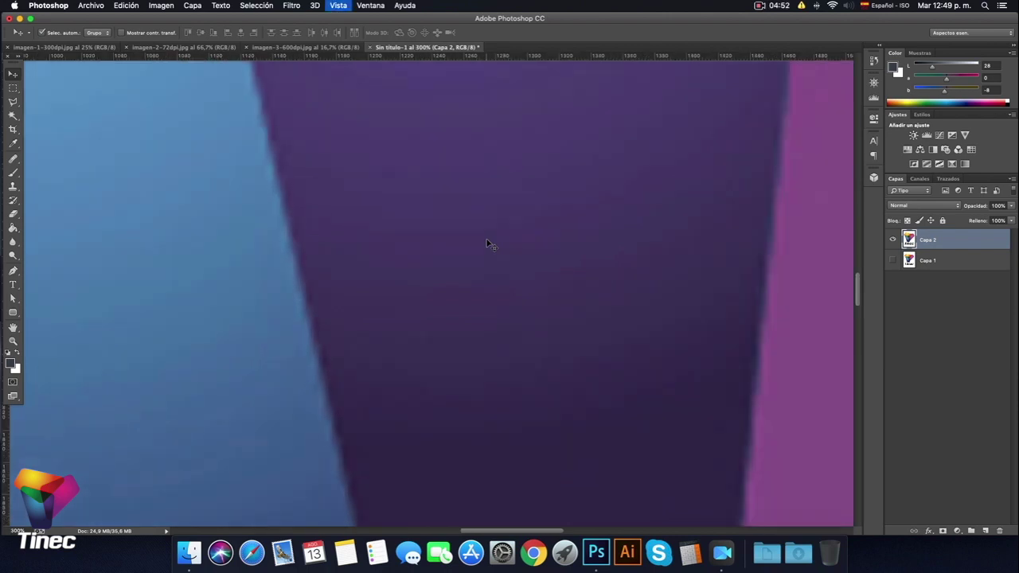
key(super+minus)
key(super+minus)
key(super+minus)
key(super+minus)
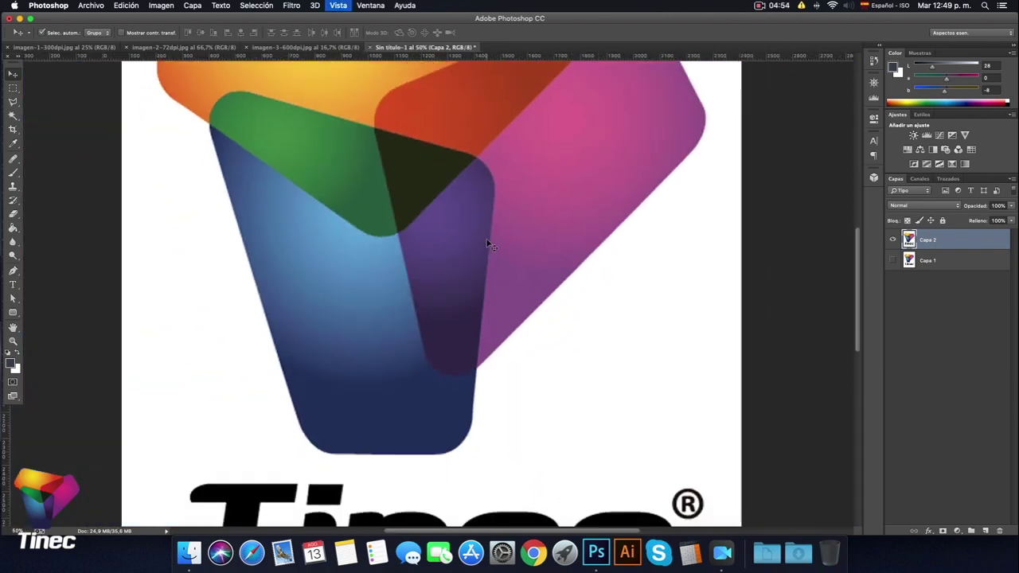
key(super+minus)
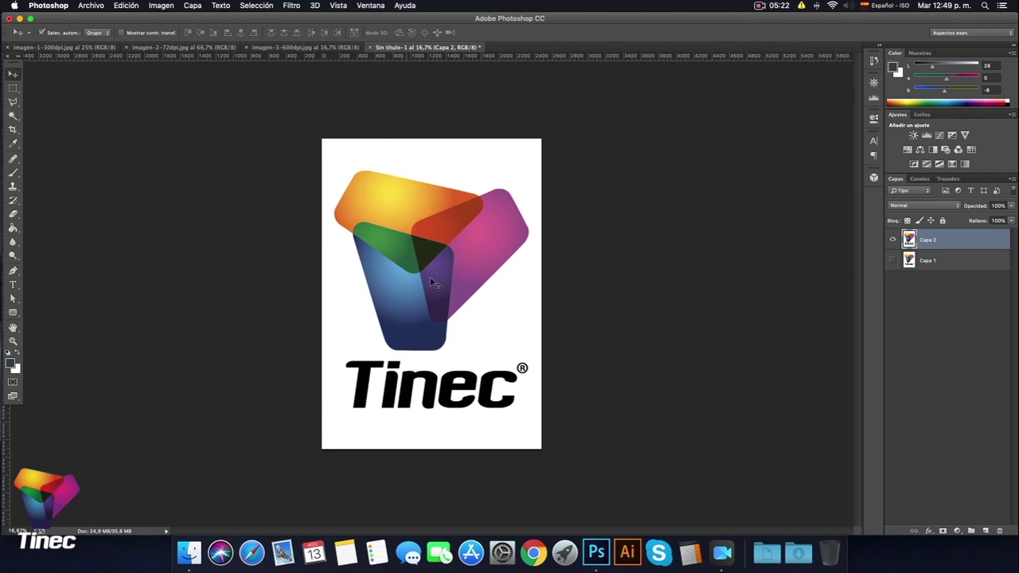
Open the print settings for imagen-2-72dpi.jpg and set the page layout to portrait
click(191, 48)
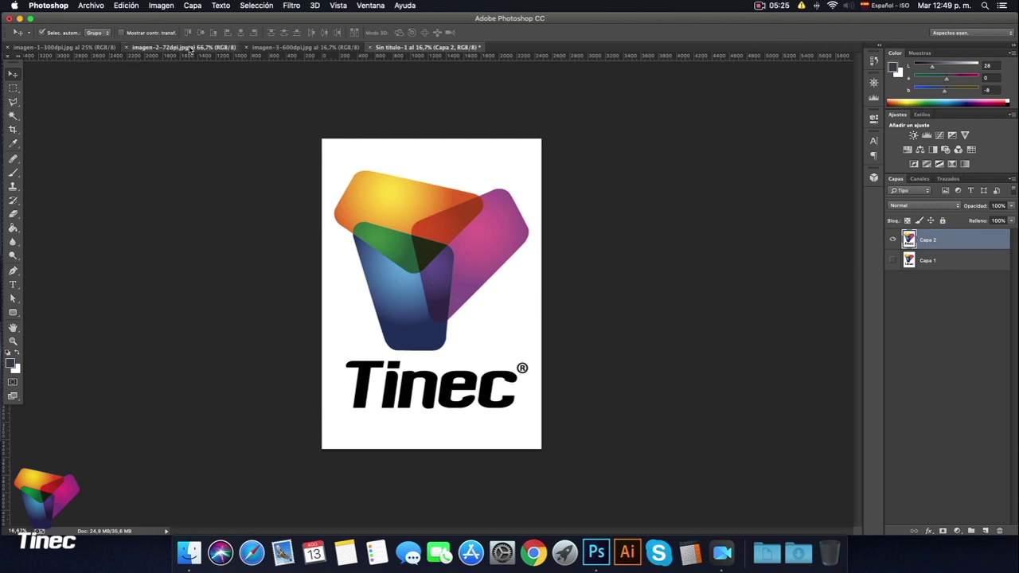
click(90, 5)
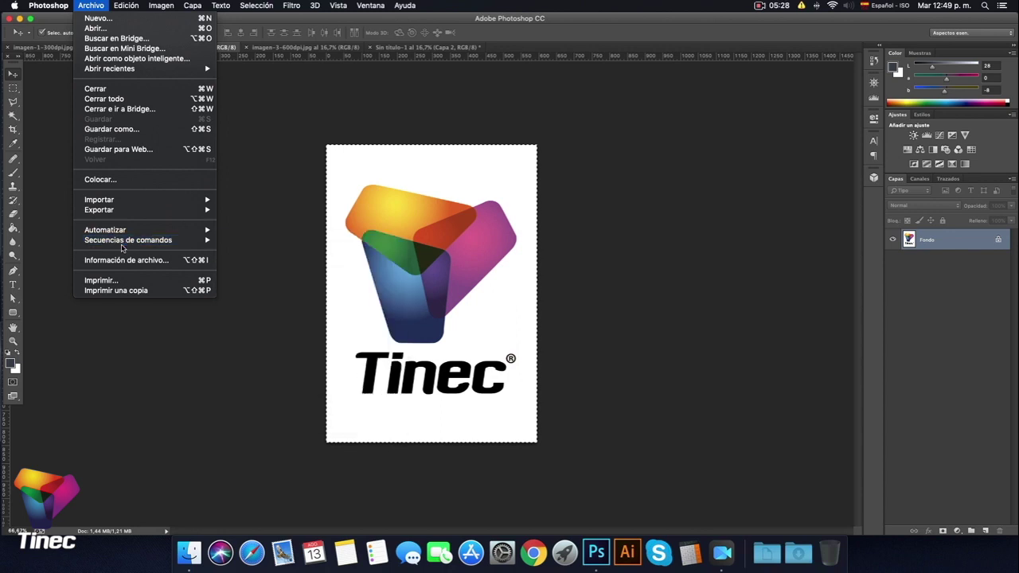
mouse_move(132, 247)
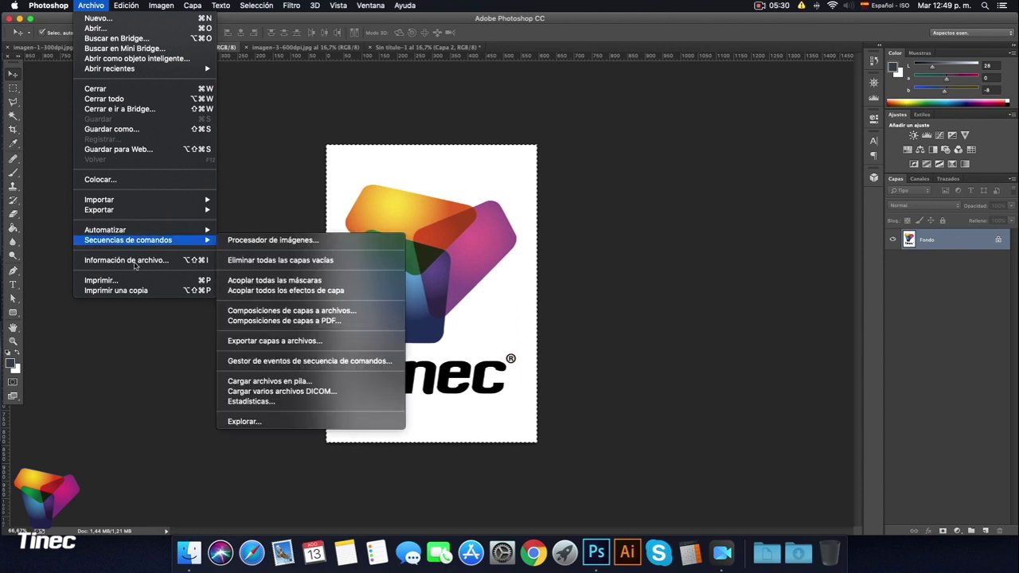
click(133, 282)
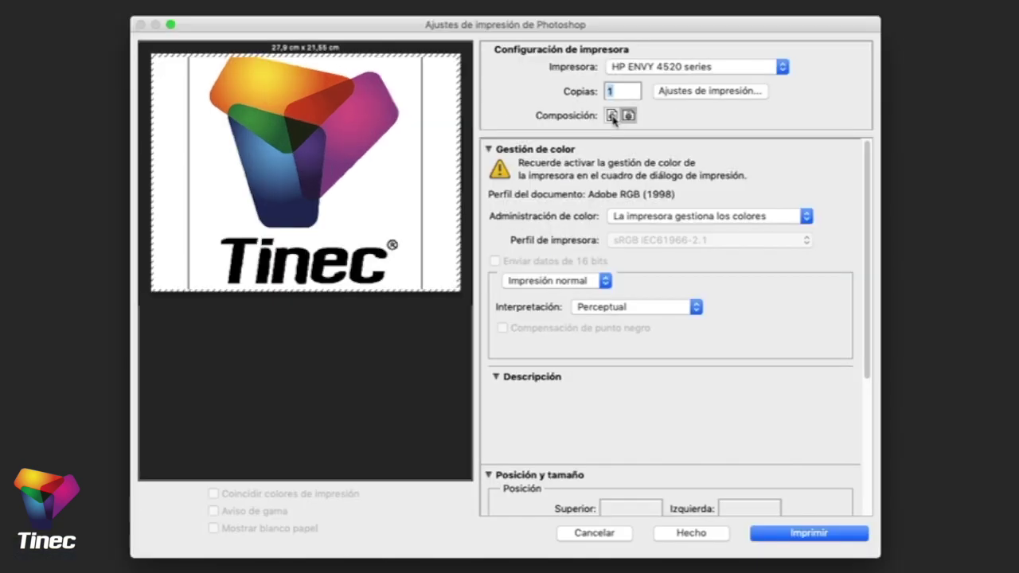
click(612, 116)
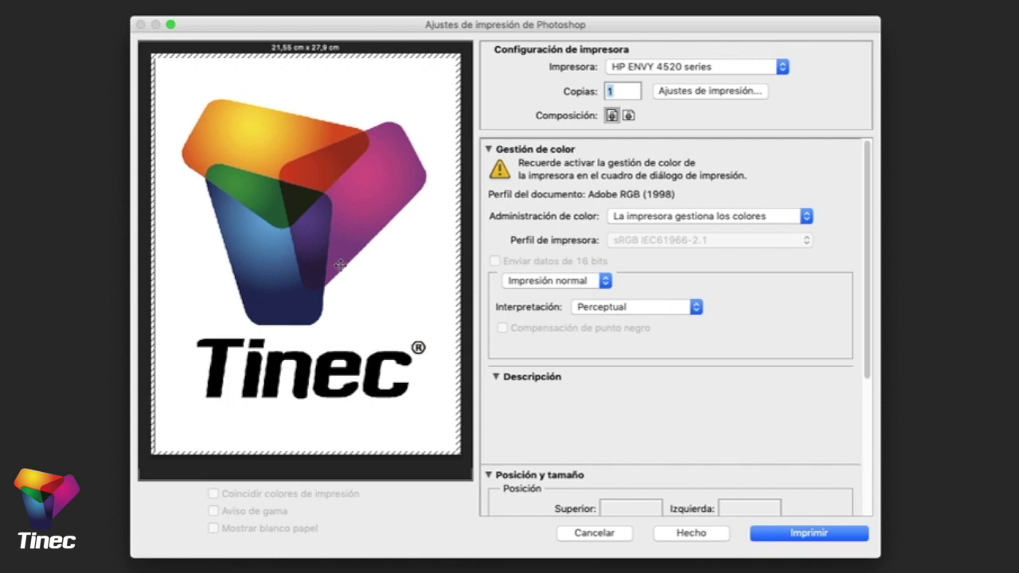
Review the position and scaled print size settings, and choose the Brother MFC-J6710DW as the printer
scroll(620, 380, down, 8)
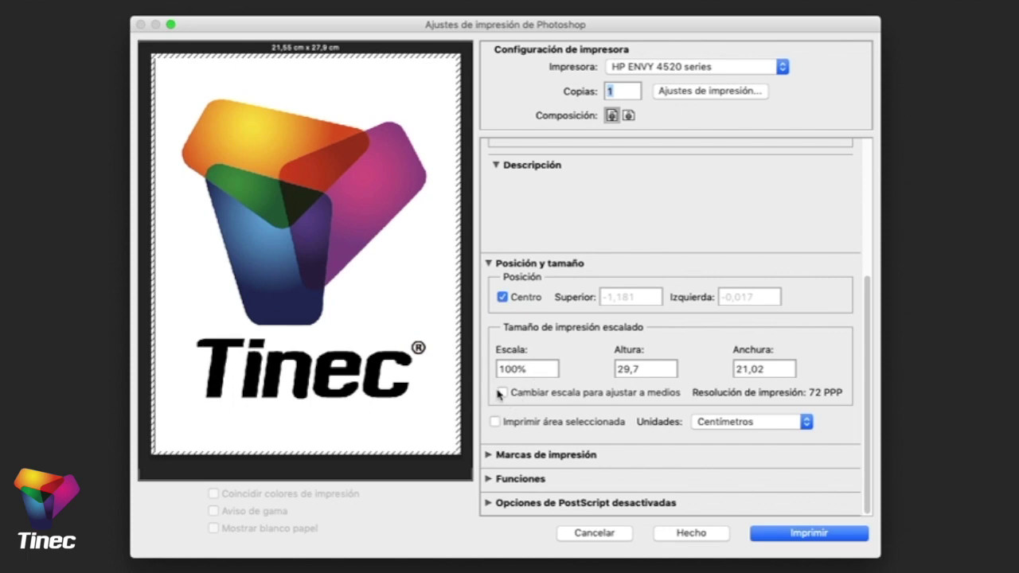
scroll(689, 240, up, 3)
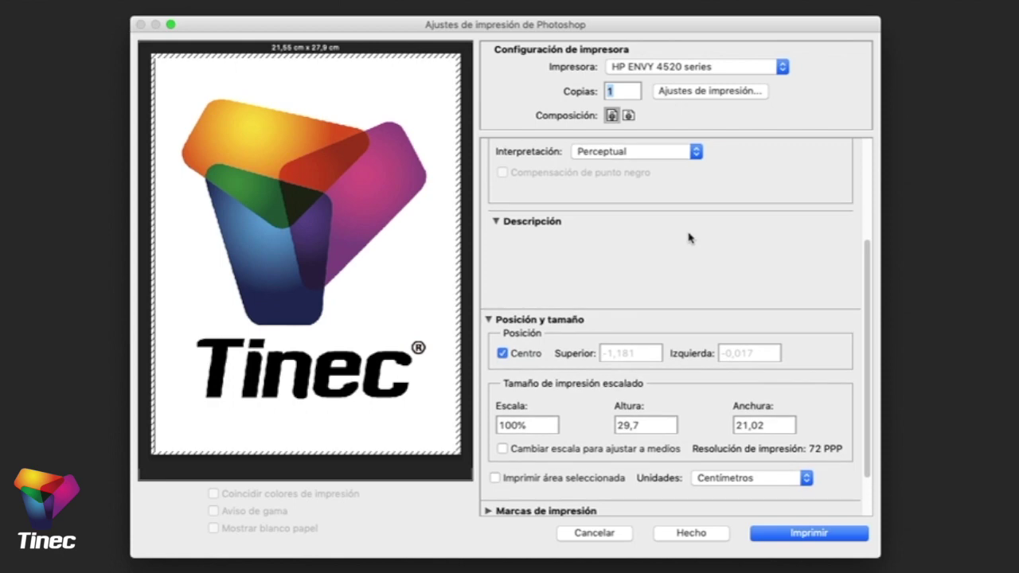
scroll(688, 238, down, 3)
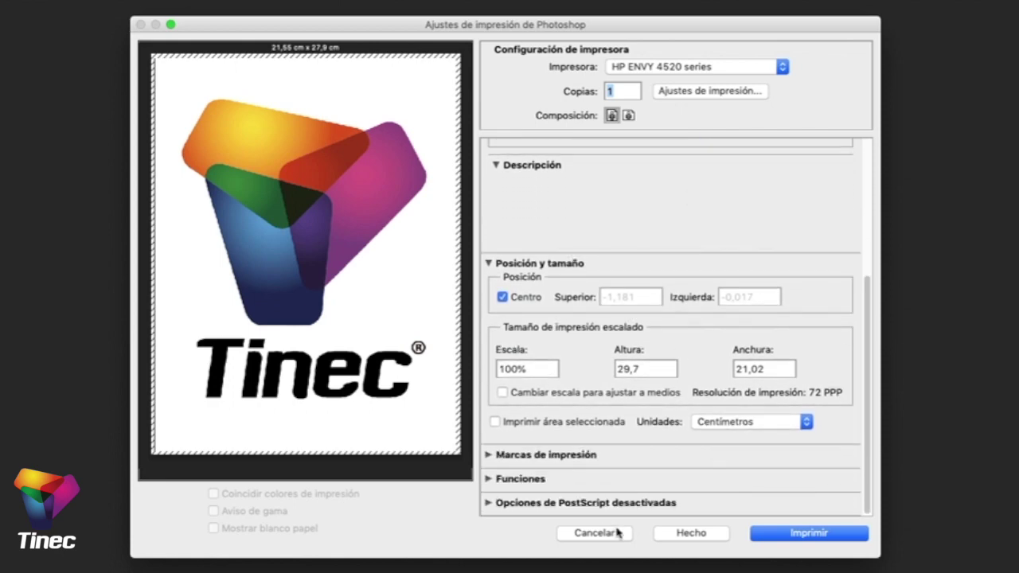
scroll(637, 368, up, 10)
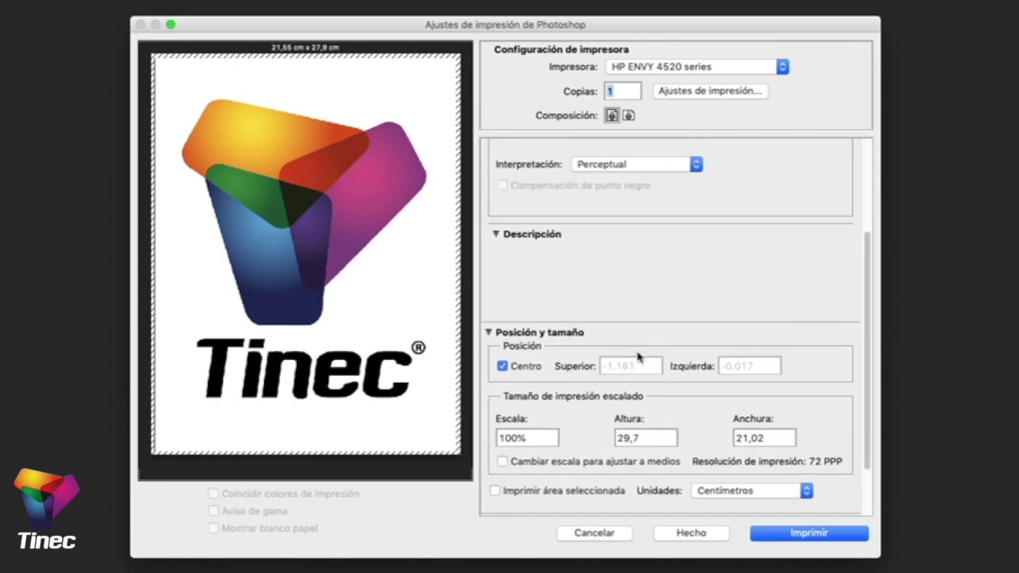
click(783, 67)
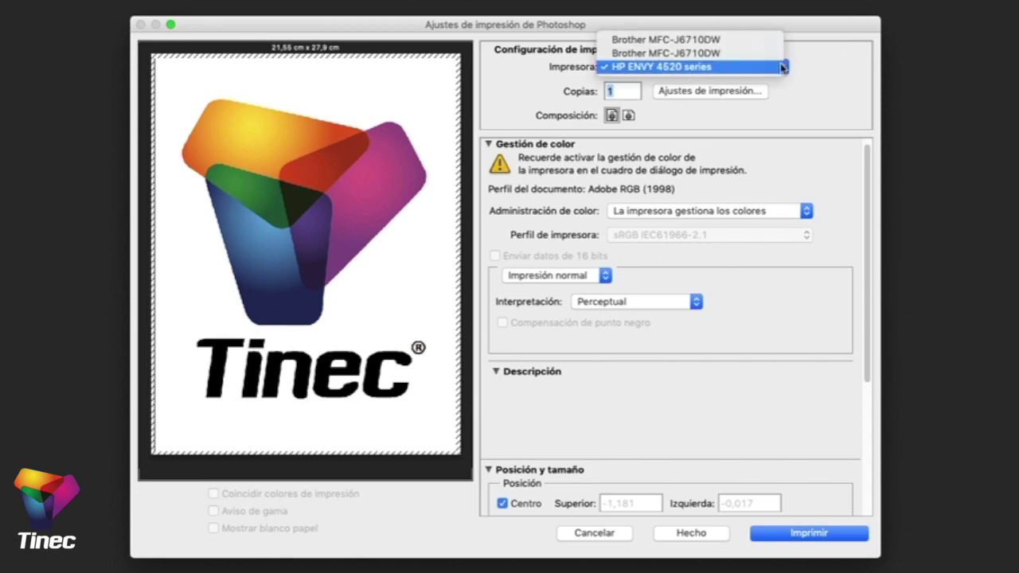
click(749, 130)
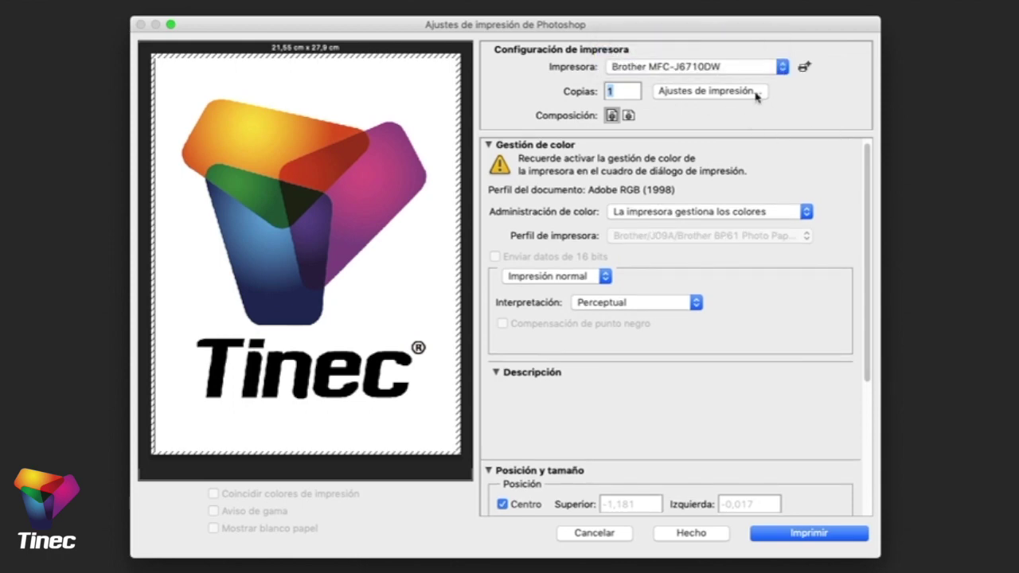
Set the printer's paper size to A3 and save the print settings
click(735, 96)
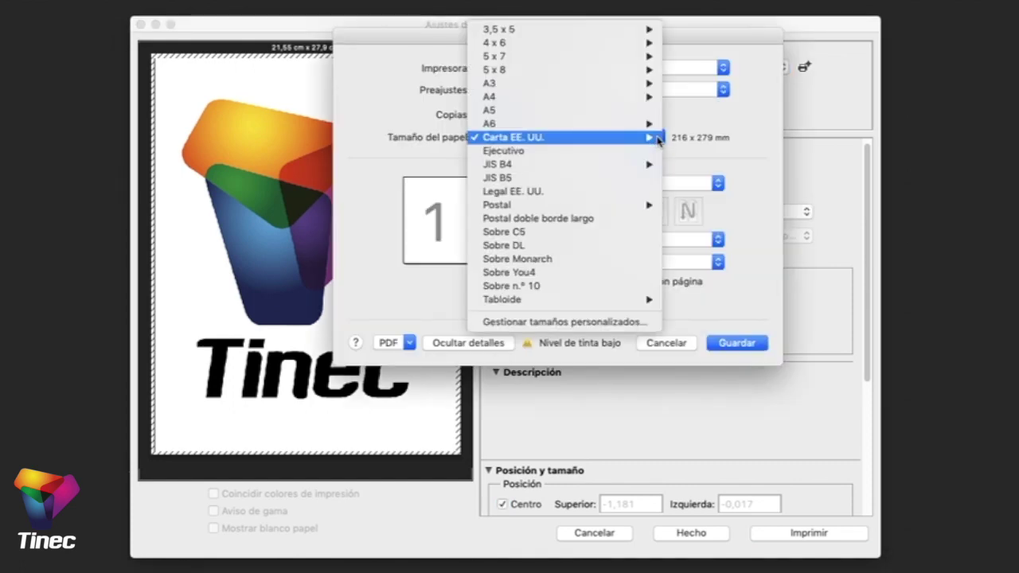
click(658, 139)
mouse_move(657, 140)
mouse_move(584, 88)
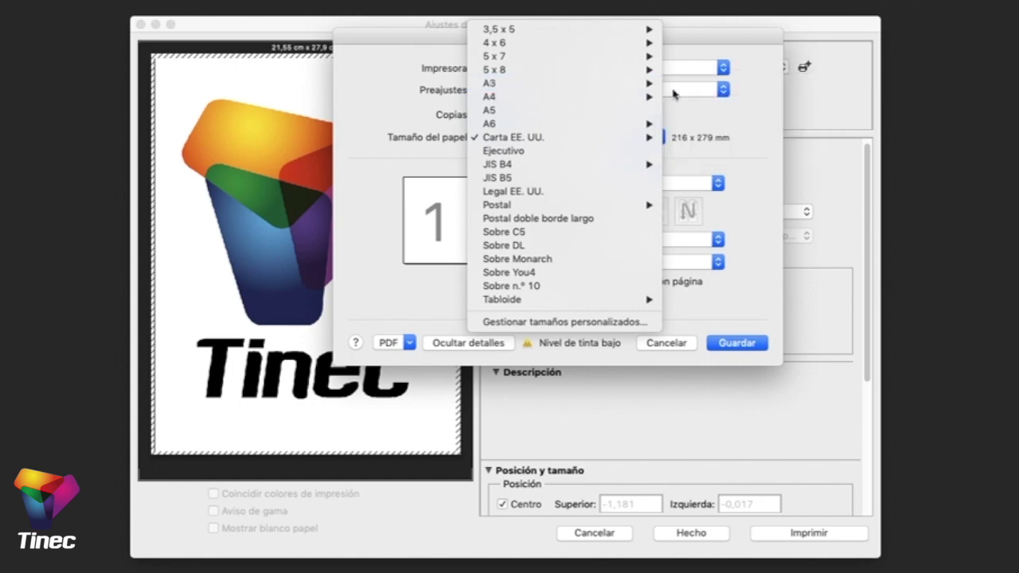
click(695, 111)
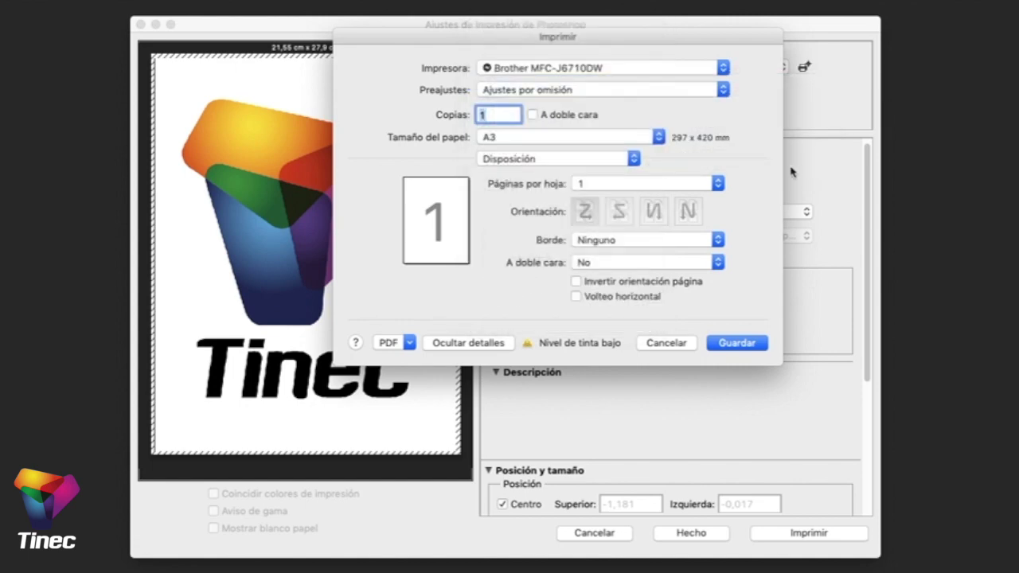
click(750, 345)
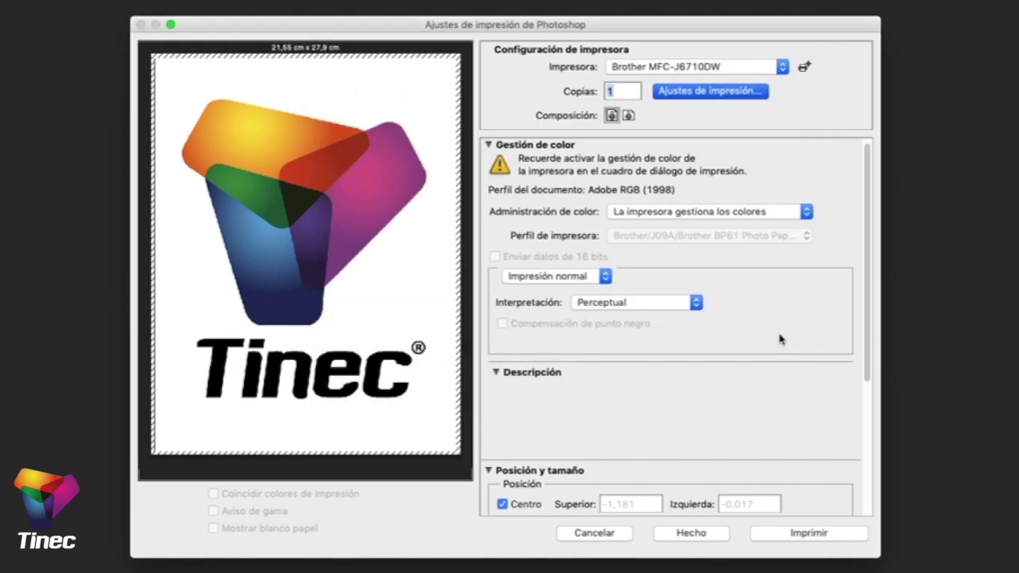
Turn on scaling to fit the media so the 72 dpi logo fills the A3 sheet
scroll(752, 294, down, 5)
scroll(754, 298, down, 3)
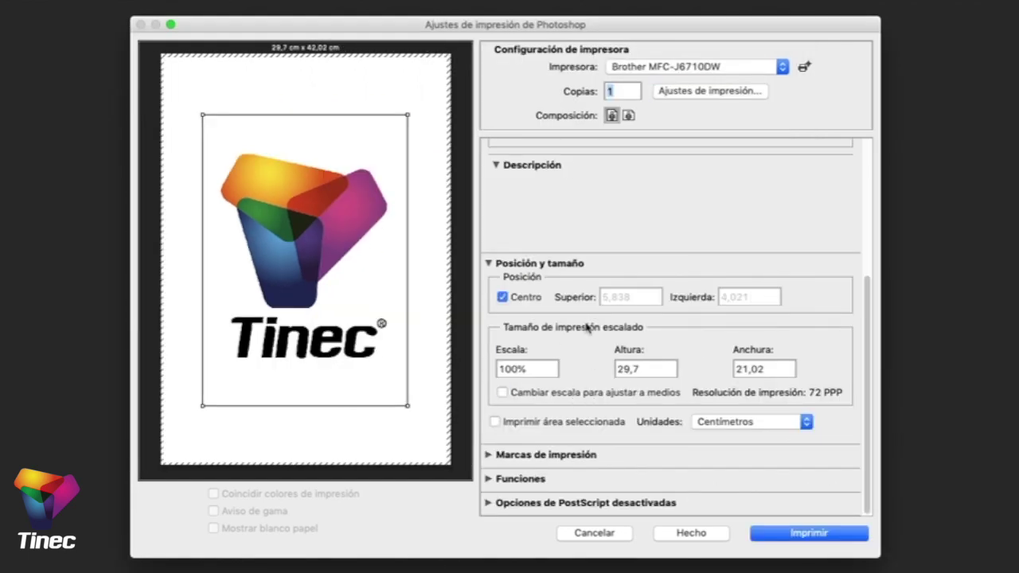
scroll(701, 326, up, 7)
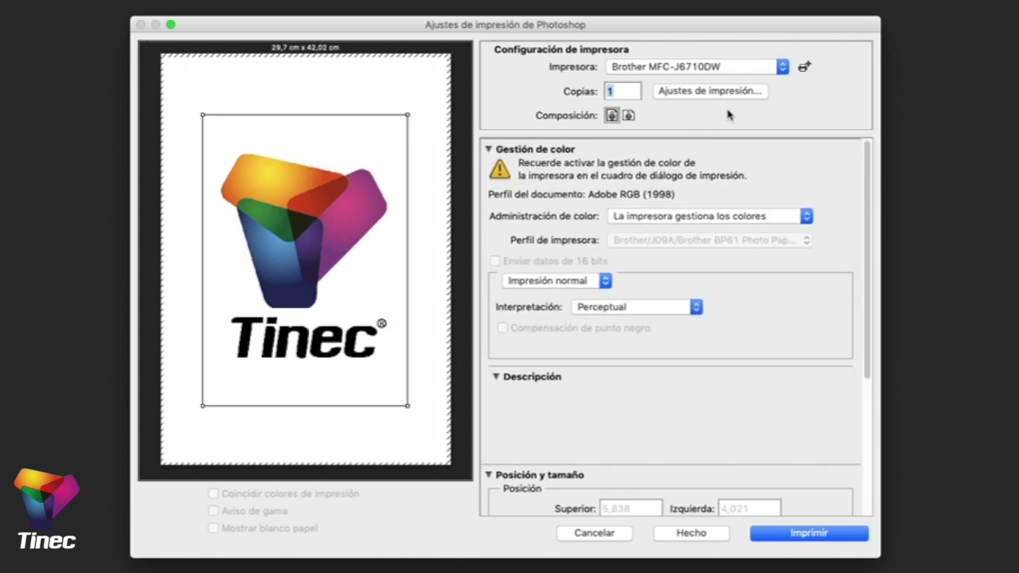
scroll(701, 278, down, 5)
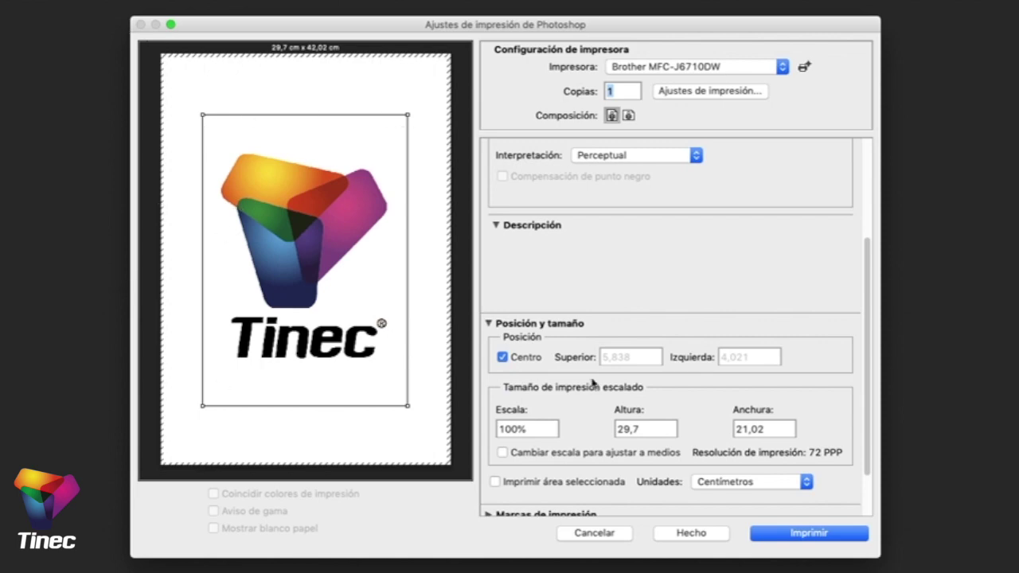
scroll(587, 405, down, 2)
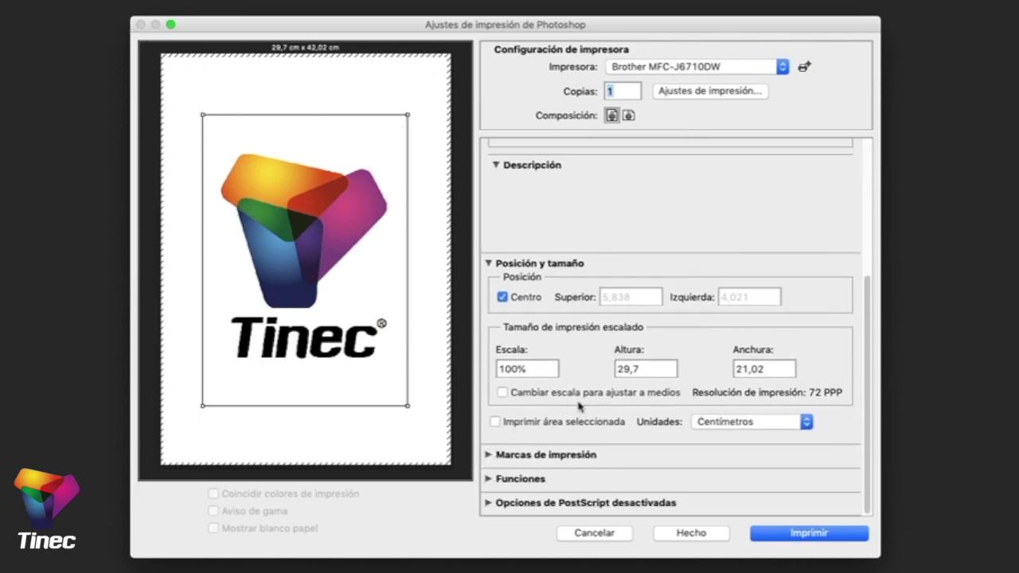
click(502, 392)
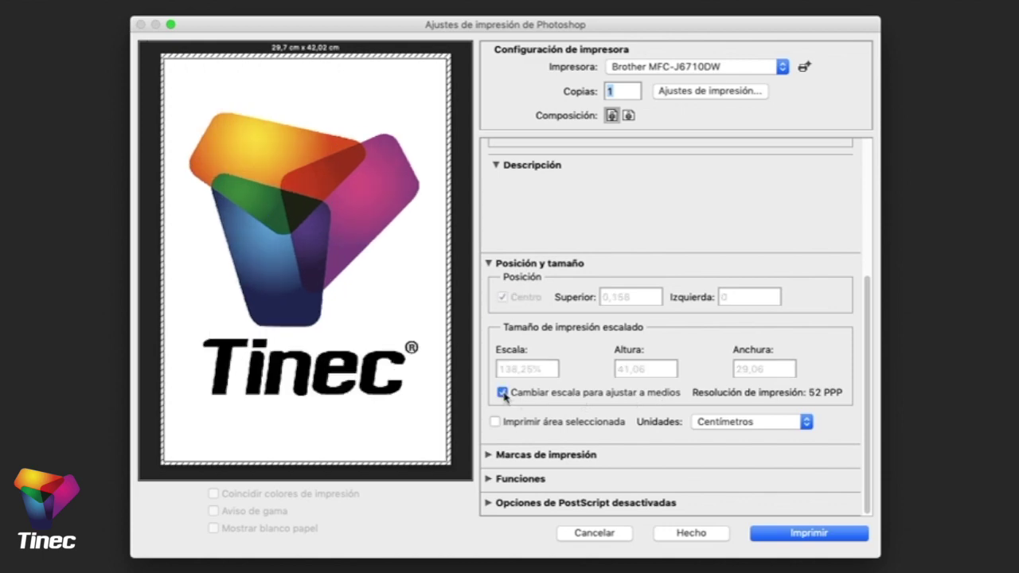